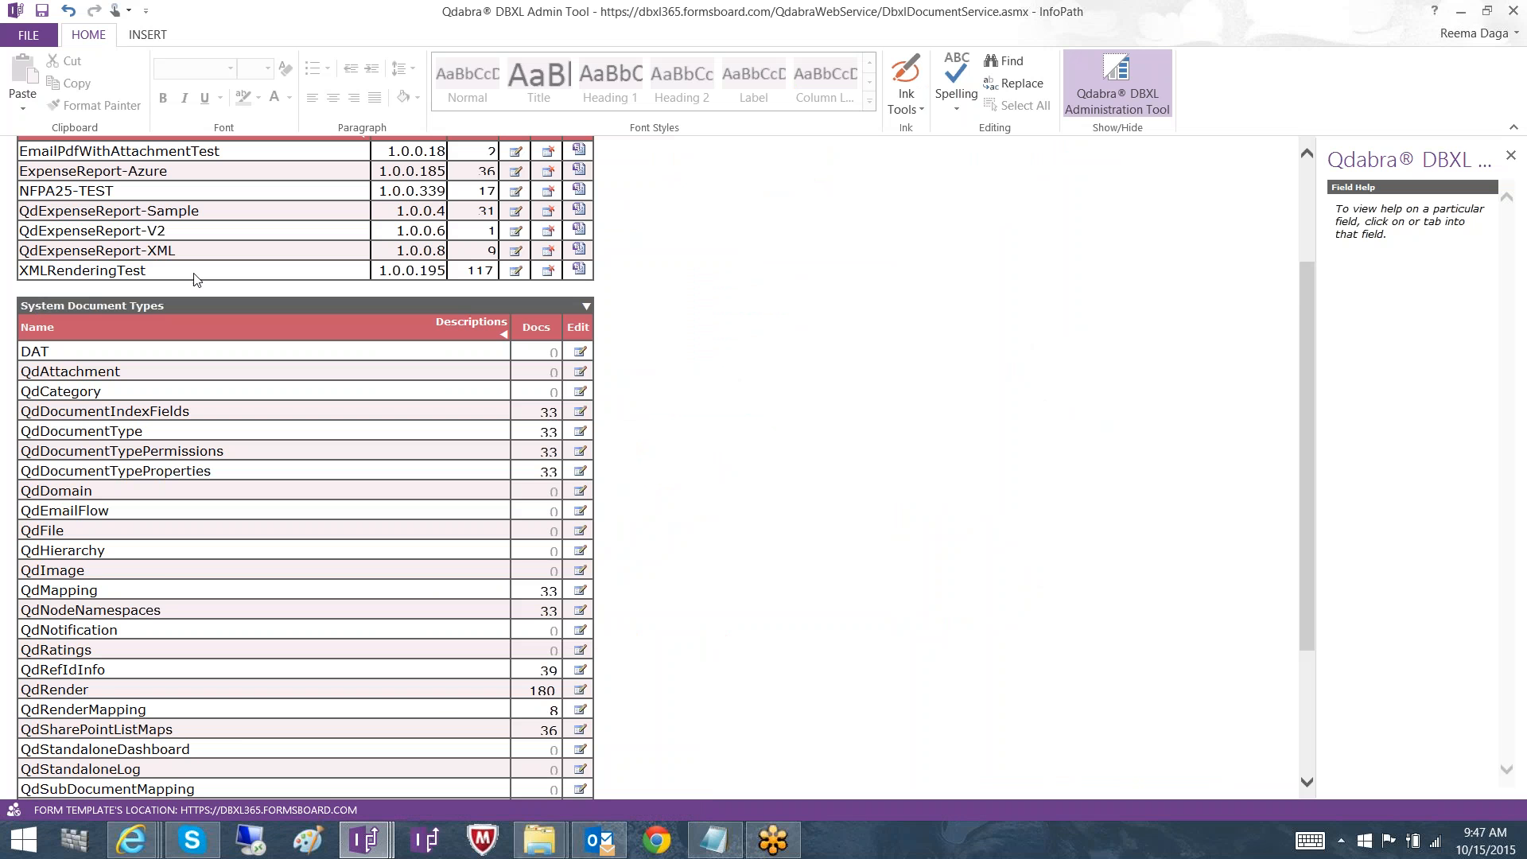
# - Open the QdRenderMapping system document type and review its general details and list of mapping documents
pyautogui.moveTo(1313, 301); pyautogui.dragTo(1315, 449)
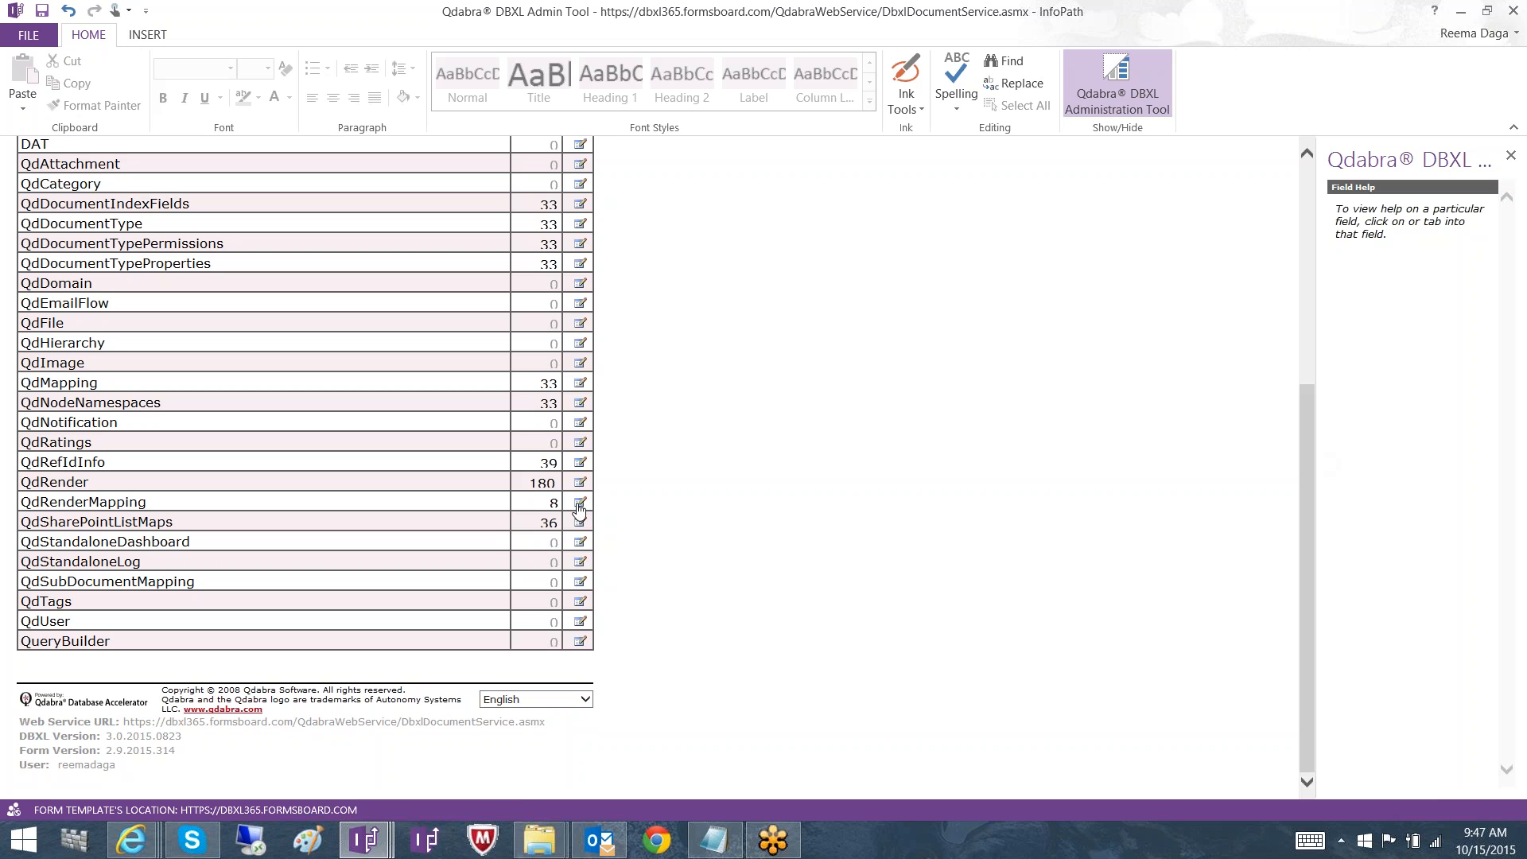
pyautogui.click(580, 510)
pyautogui.moveTo(376, 844)
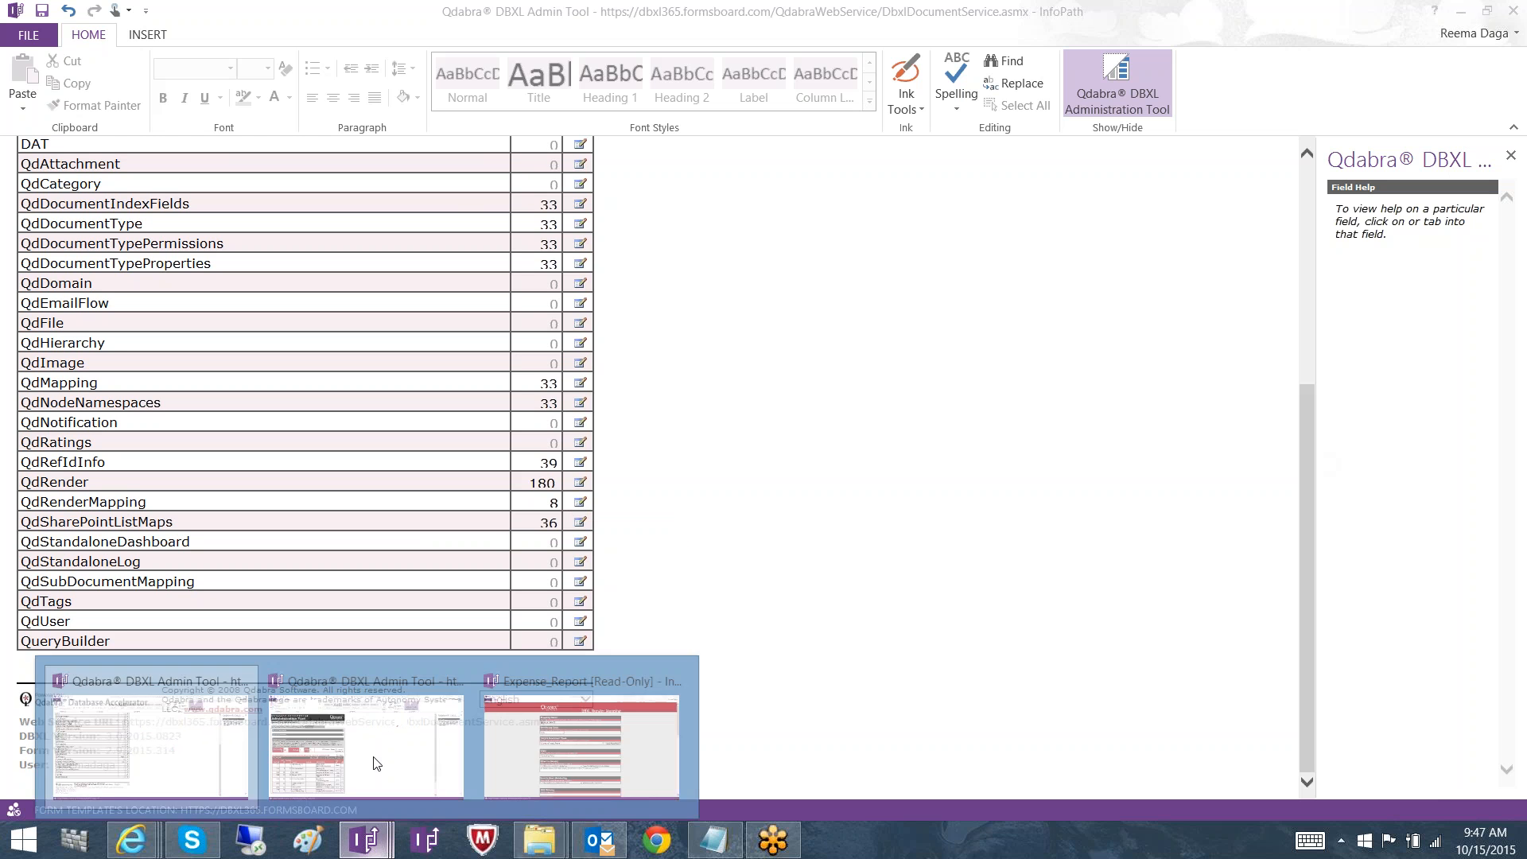
pyautogui.click(378, 691)
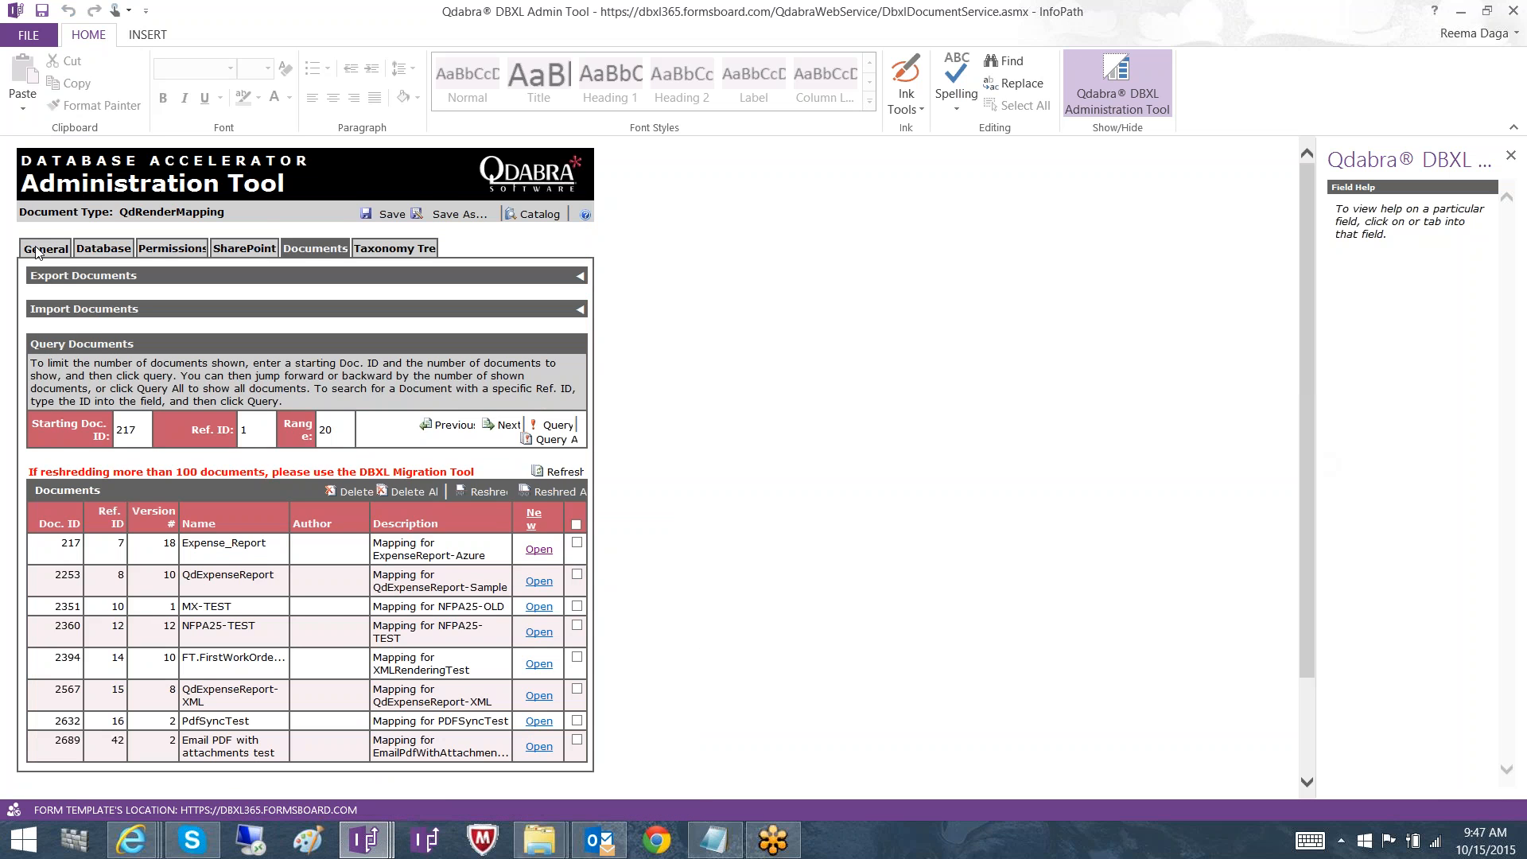
pyautogui.click(36, 252)
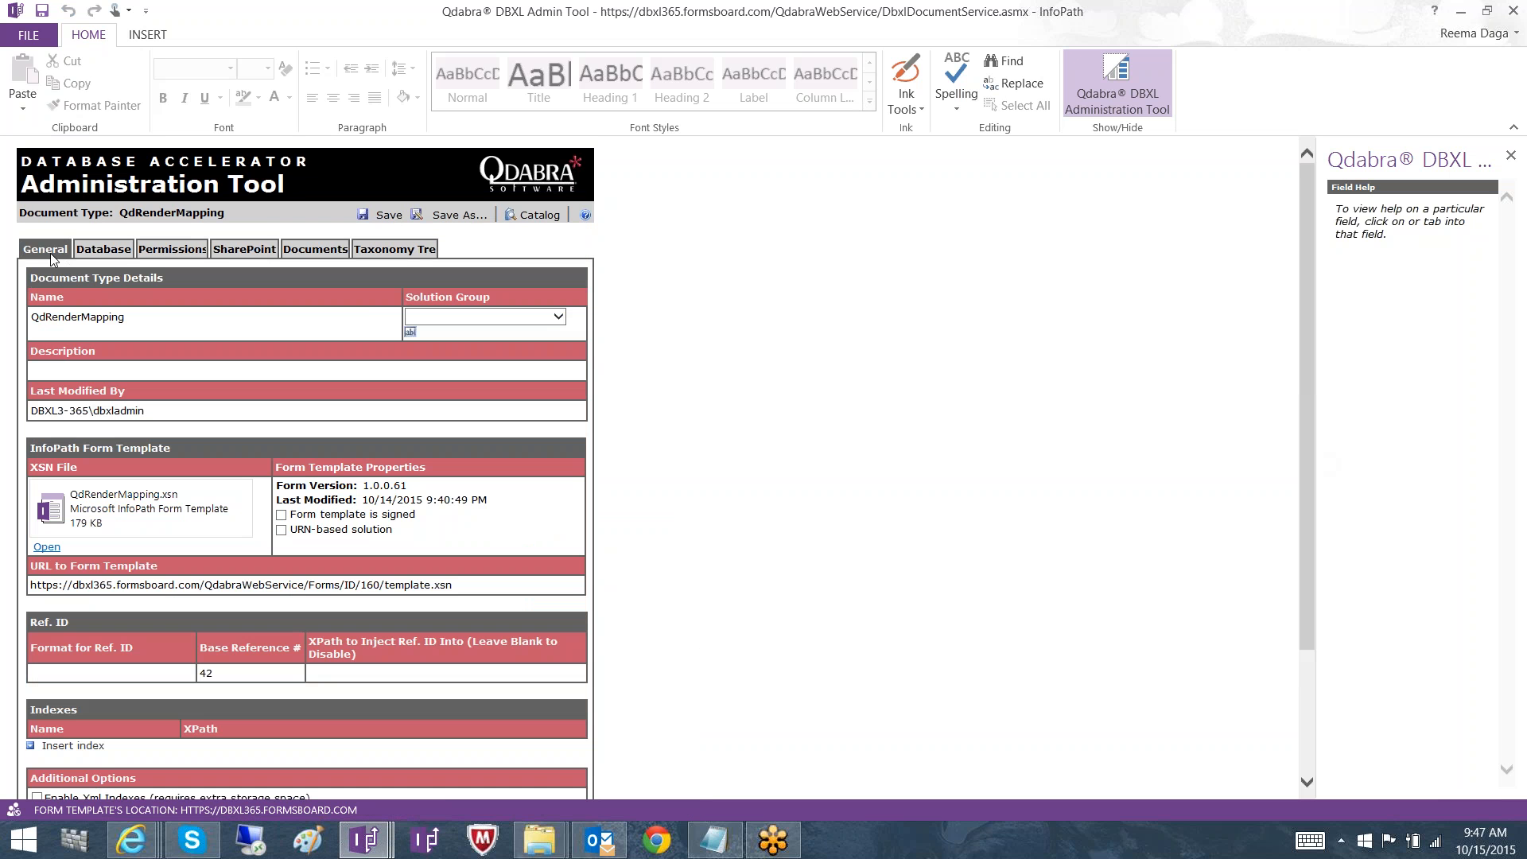
pyautogui.click(316, 252)
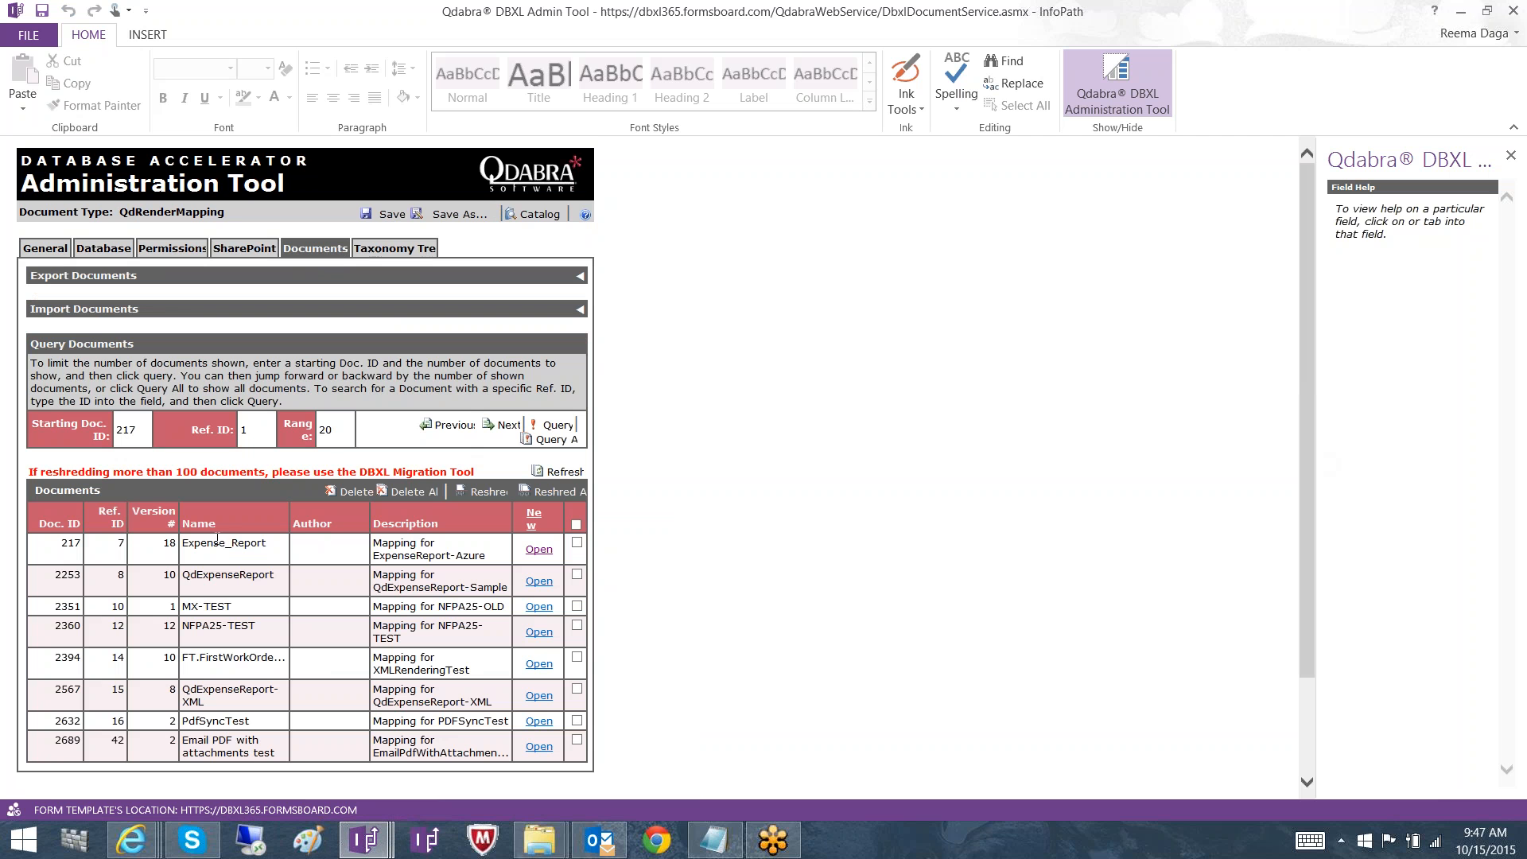
# - Switch to the open Expense_Report render mapping form and review its opening sections
pyautogui.click(373, 836)
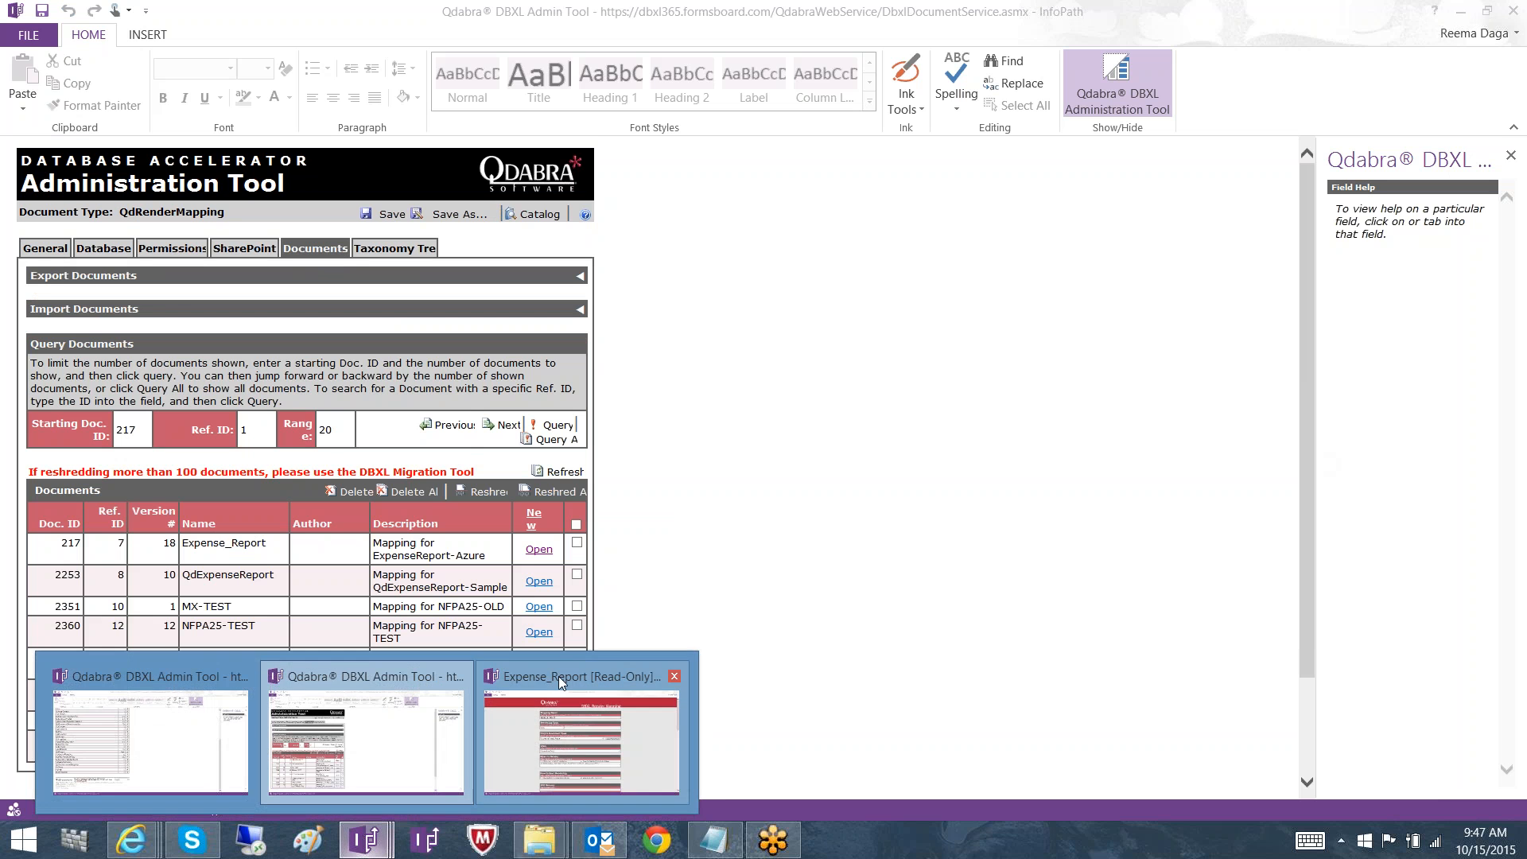
pyautogui.click(566, 671)
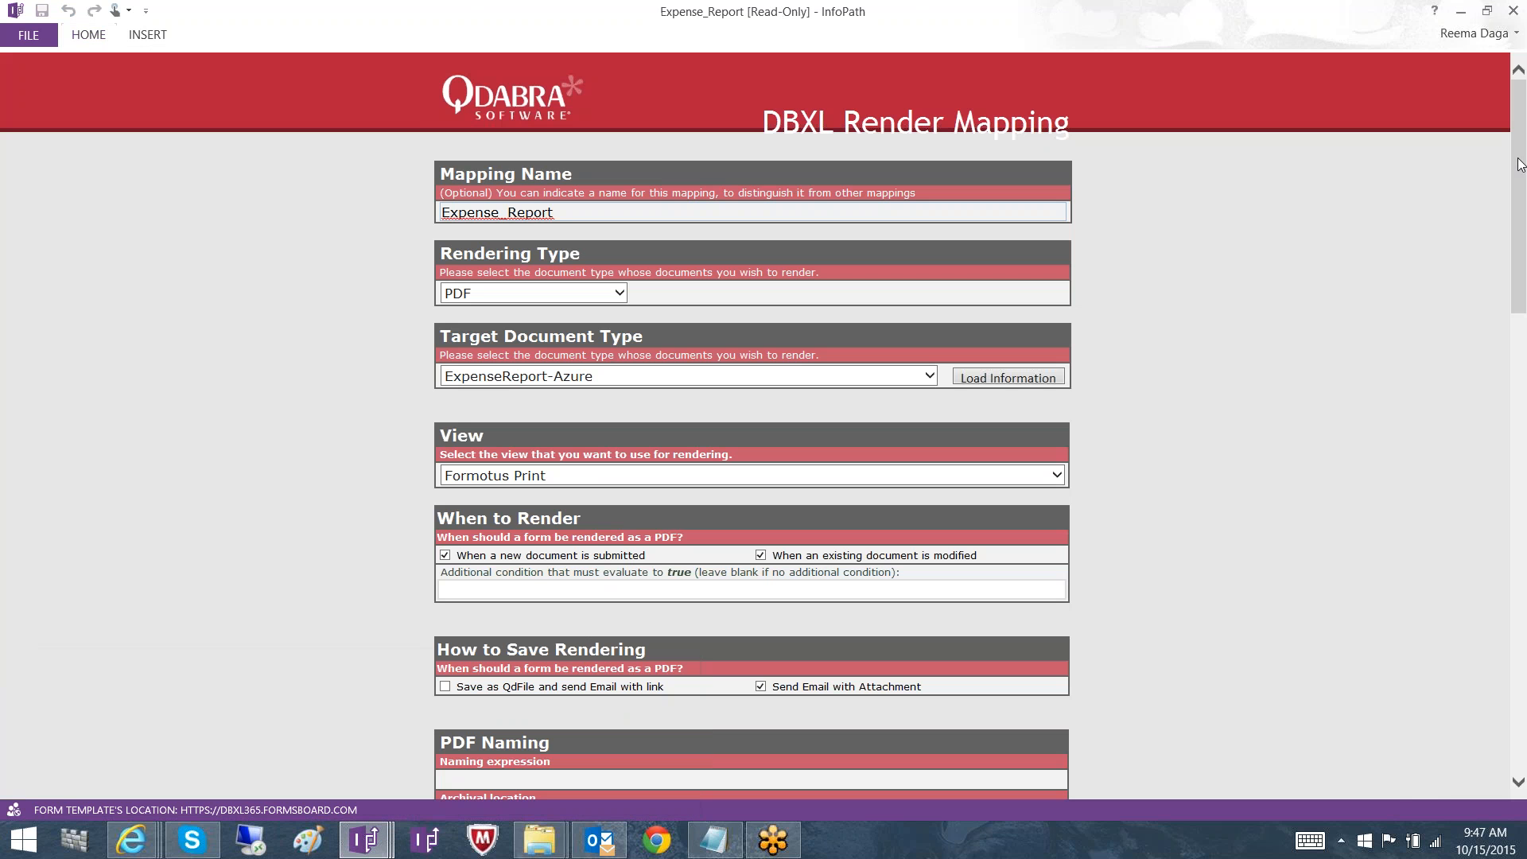
pyautogui.click(1520, 165)
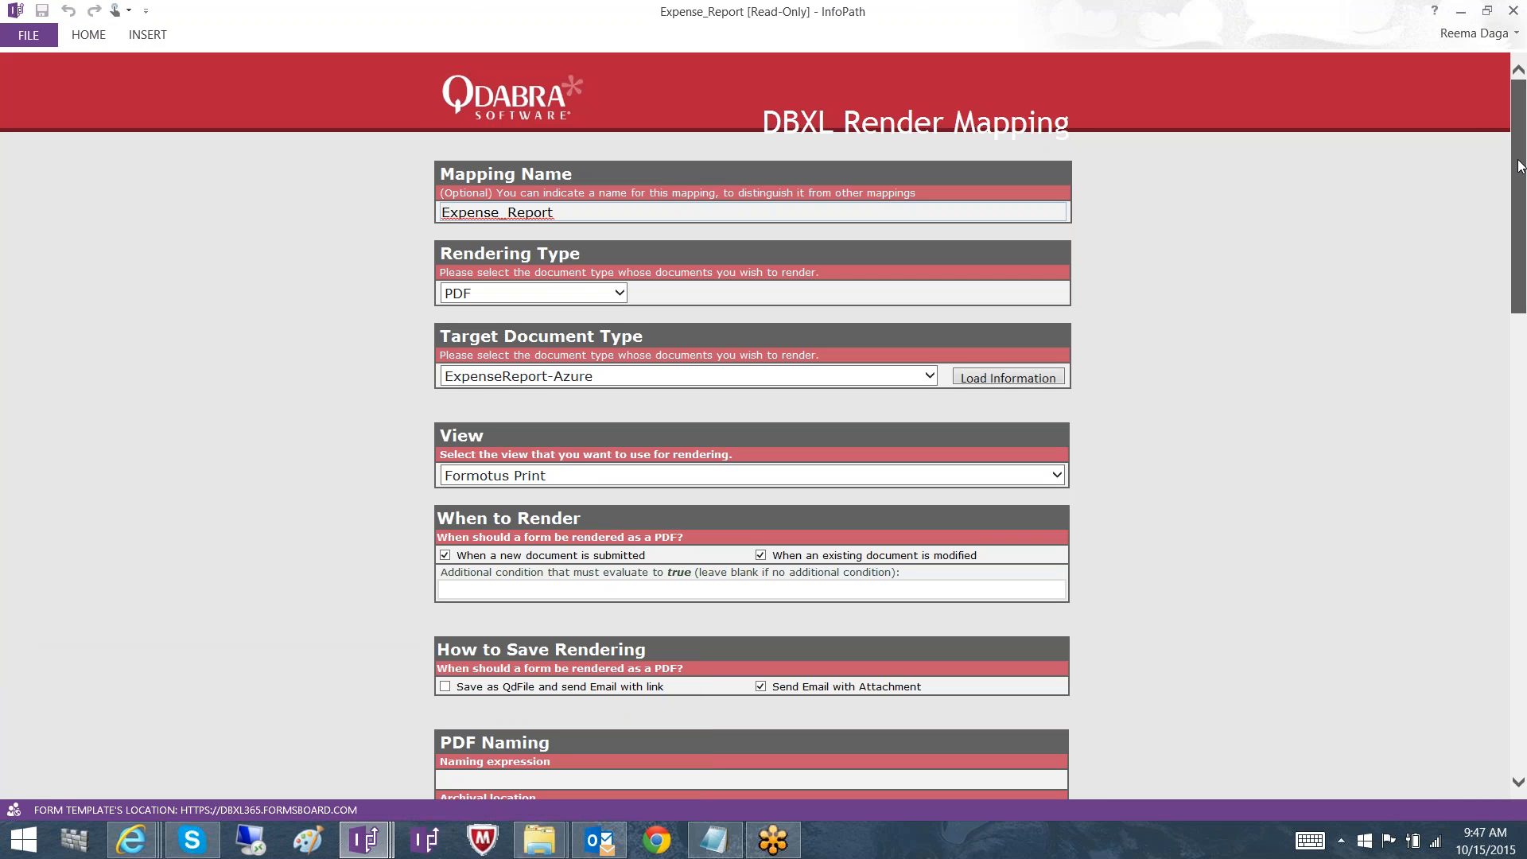
pyautogui.moveTo(1520, 165)
pyautogui.mouseDown()
pyautogui.moveTo(1521, 365)
pyautogui.moveTo(1519, 141)
pyautogui.mouseUp()
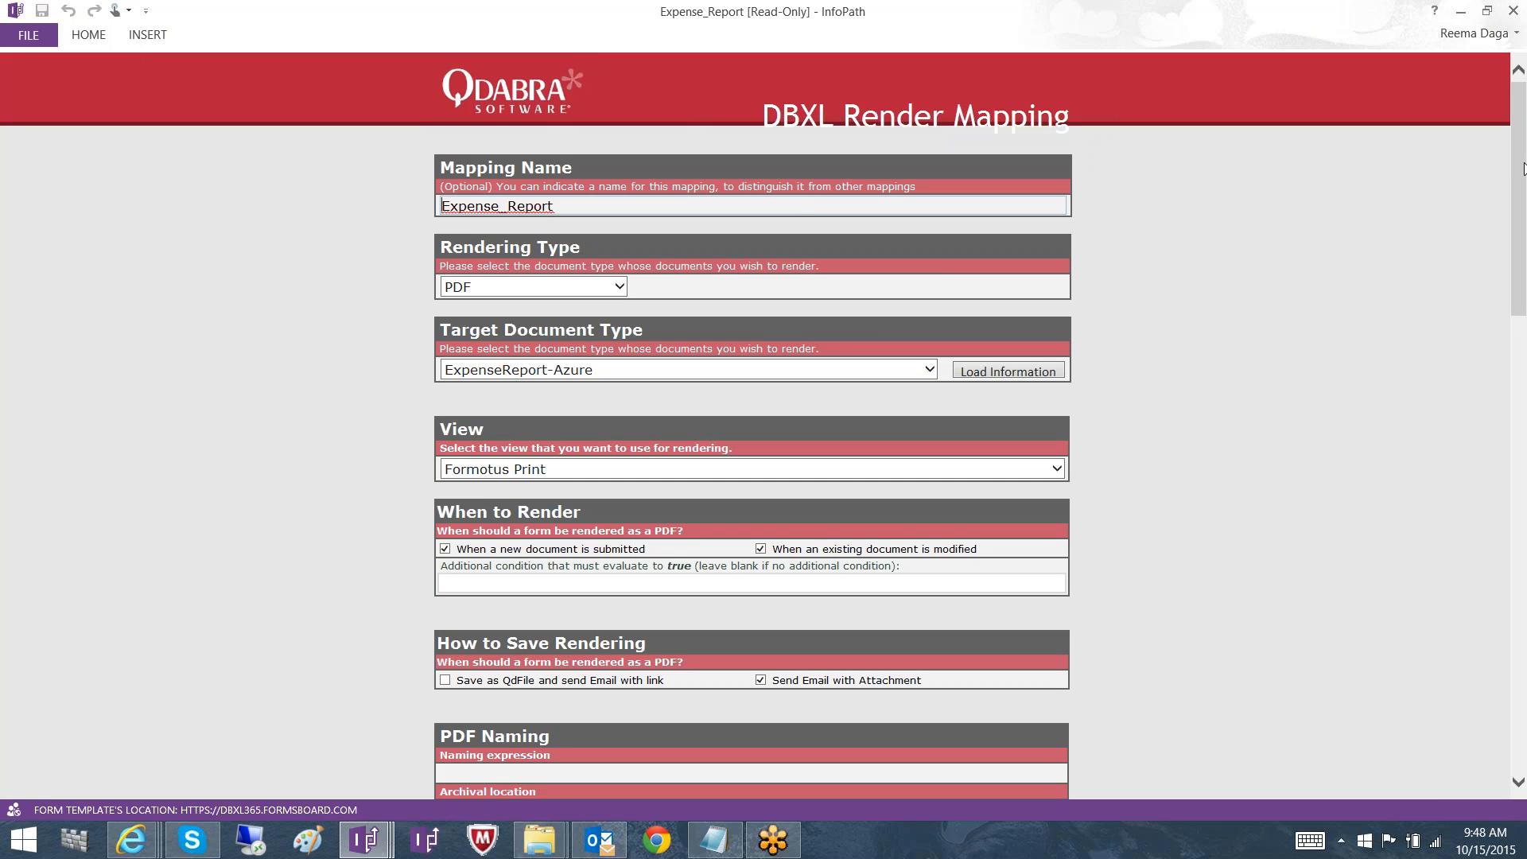
# - Check the available rendering types and target document types in the Expense_Report mapping, keeping PDF and ExpenseReport-Azure
pyautogui.moveTo(1517, 170); pyautogui.dragTo(1516, 180)
pyautogui.click(620, 267)
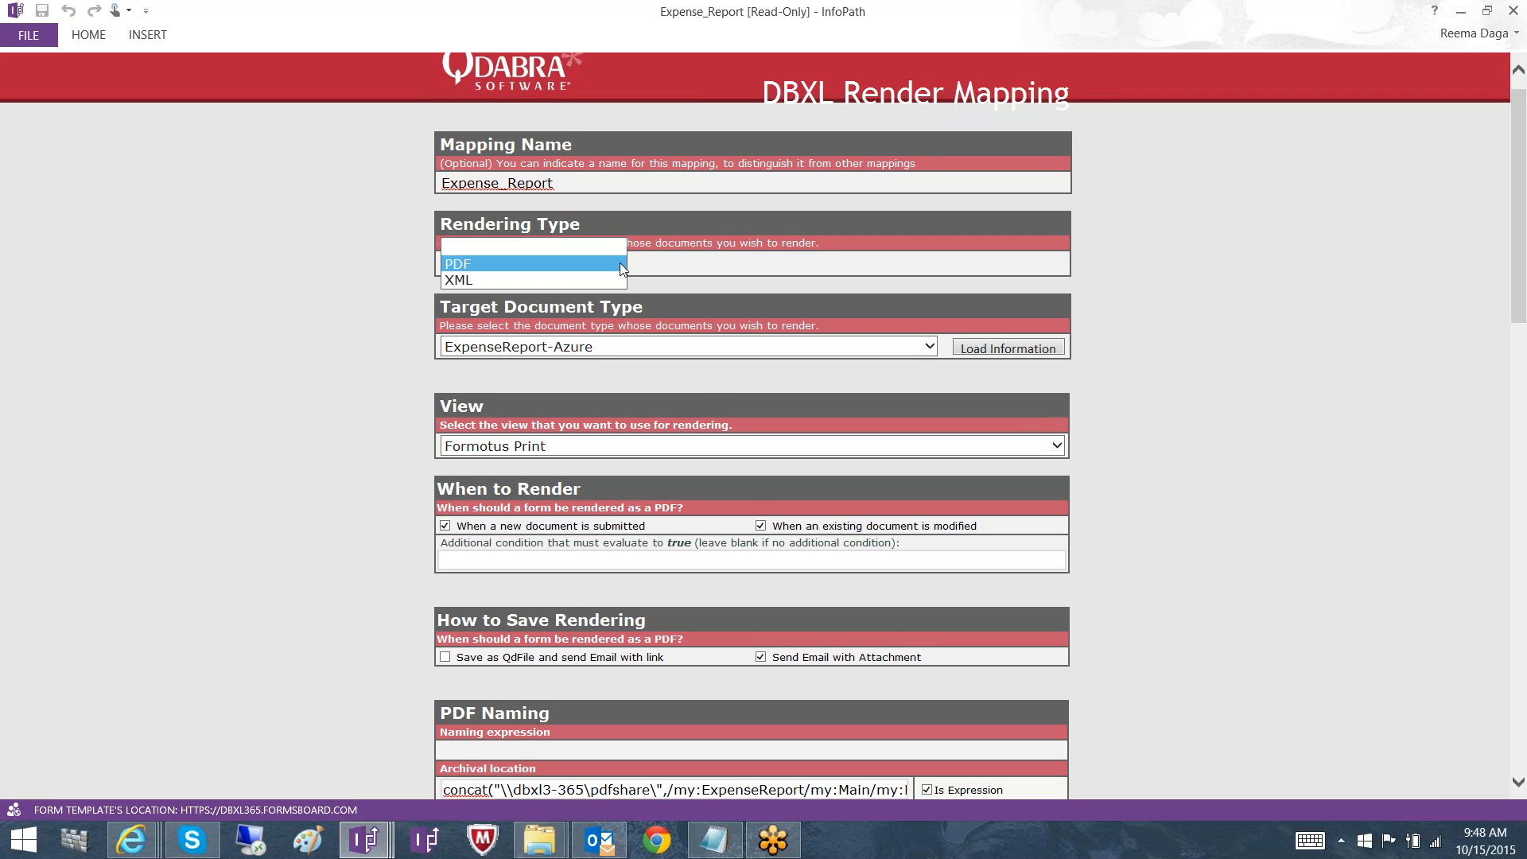
pyautogui.click(691, 265)
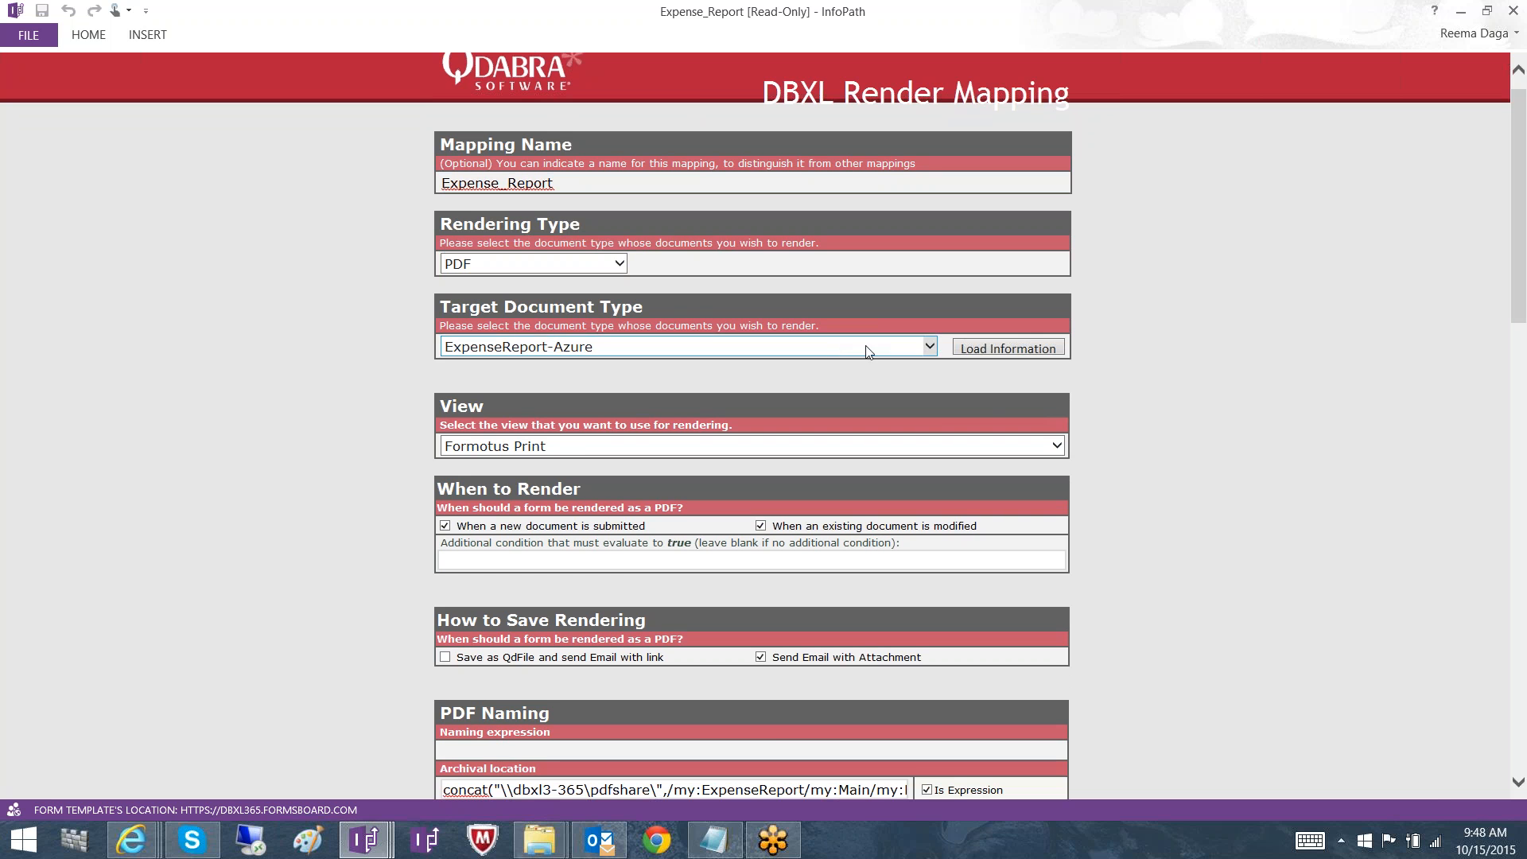
pyautogui.click(929, 348)
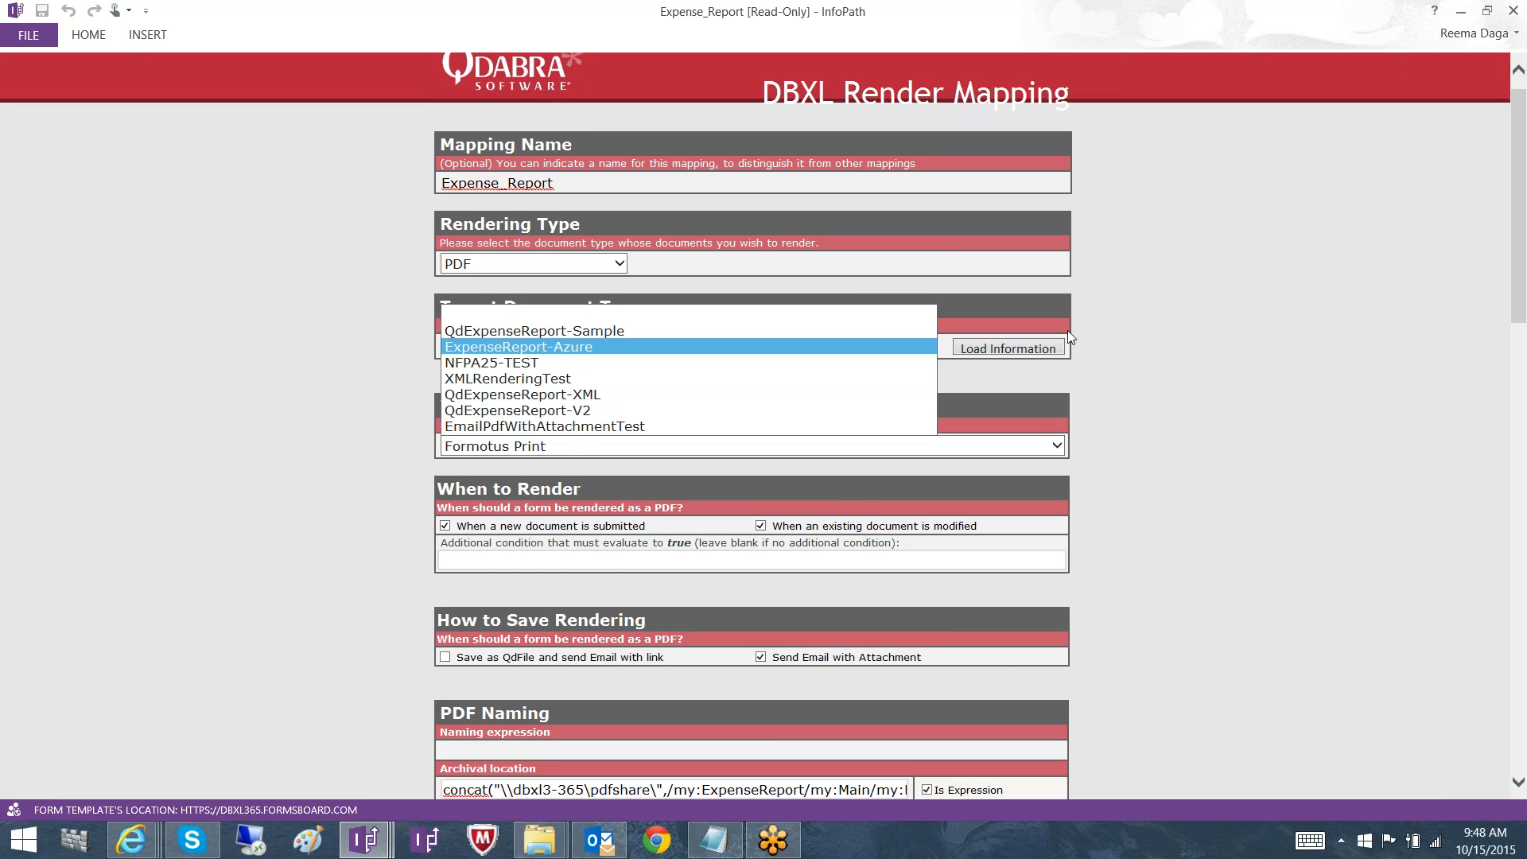
pyautogui.click(1169, 324)
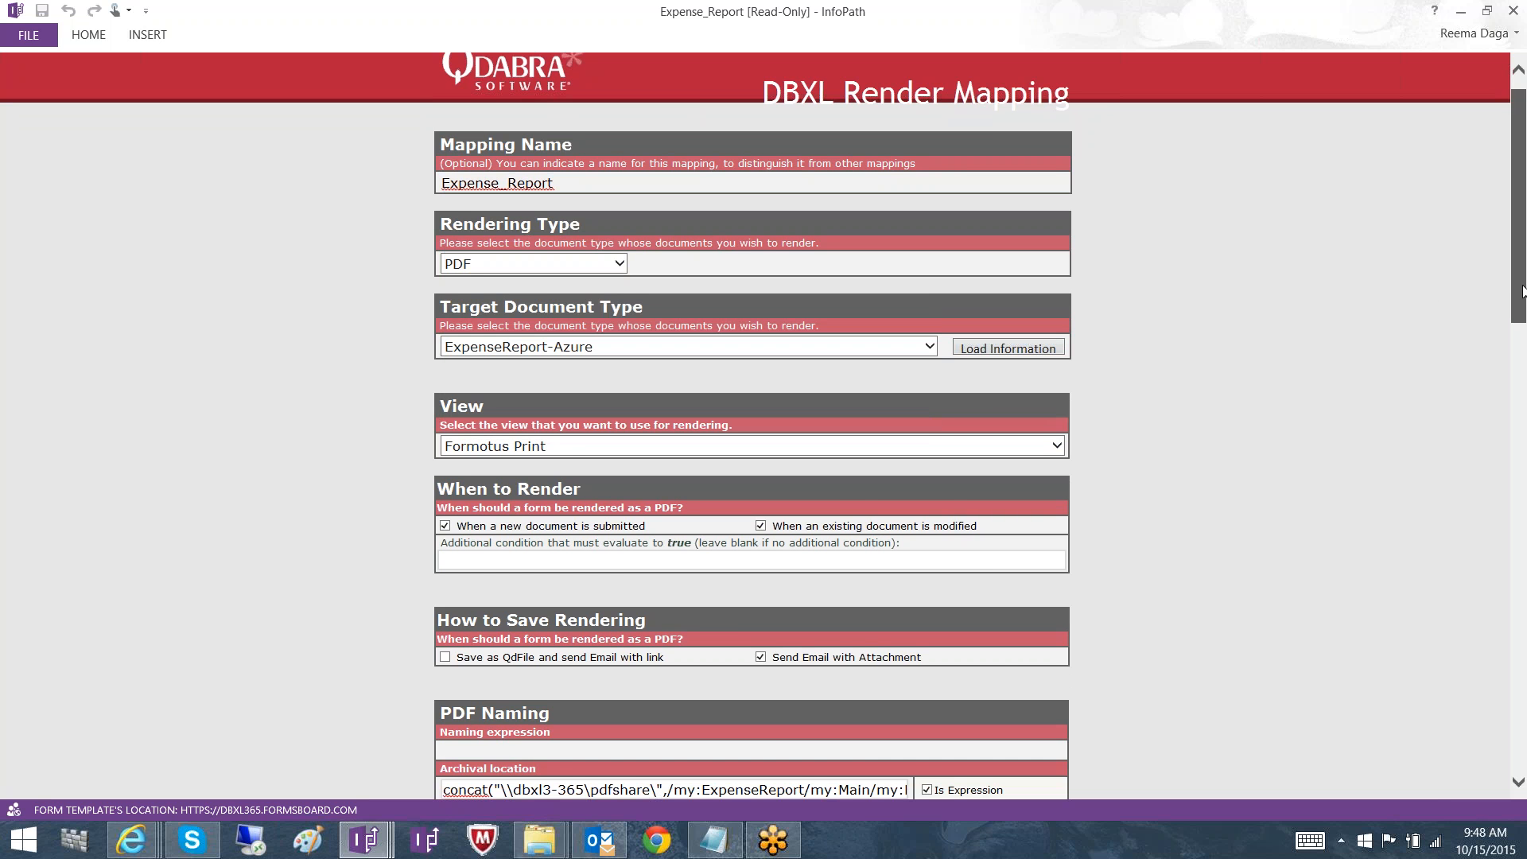
# - Check which views can be used for rendering, keeping Formotus Print, and review the When to Render conditions
pyautogui.moveTo(1522, 291); pyautogui.dragTo(1522, 333)
pyautogui.click(1057, 318)
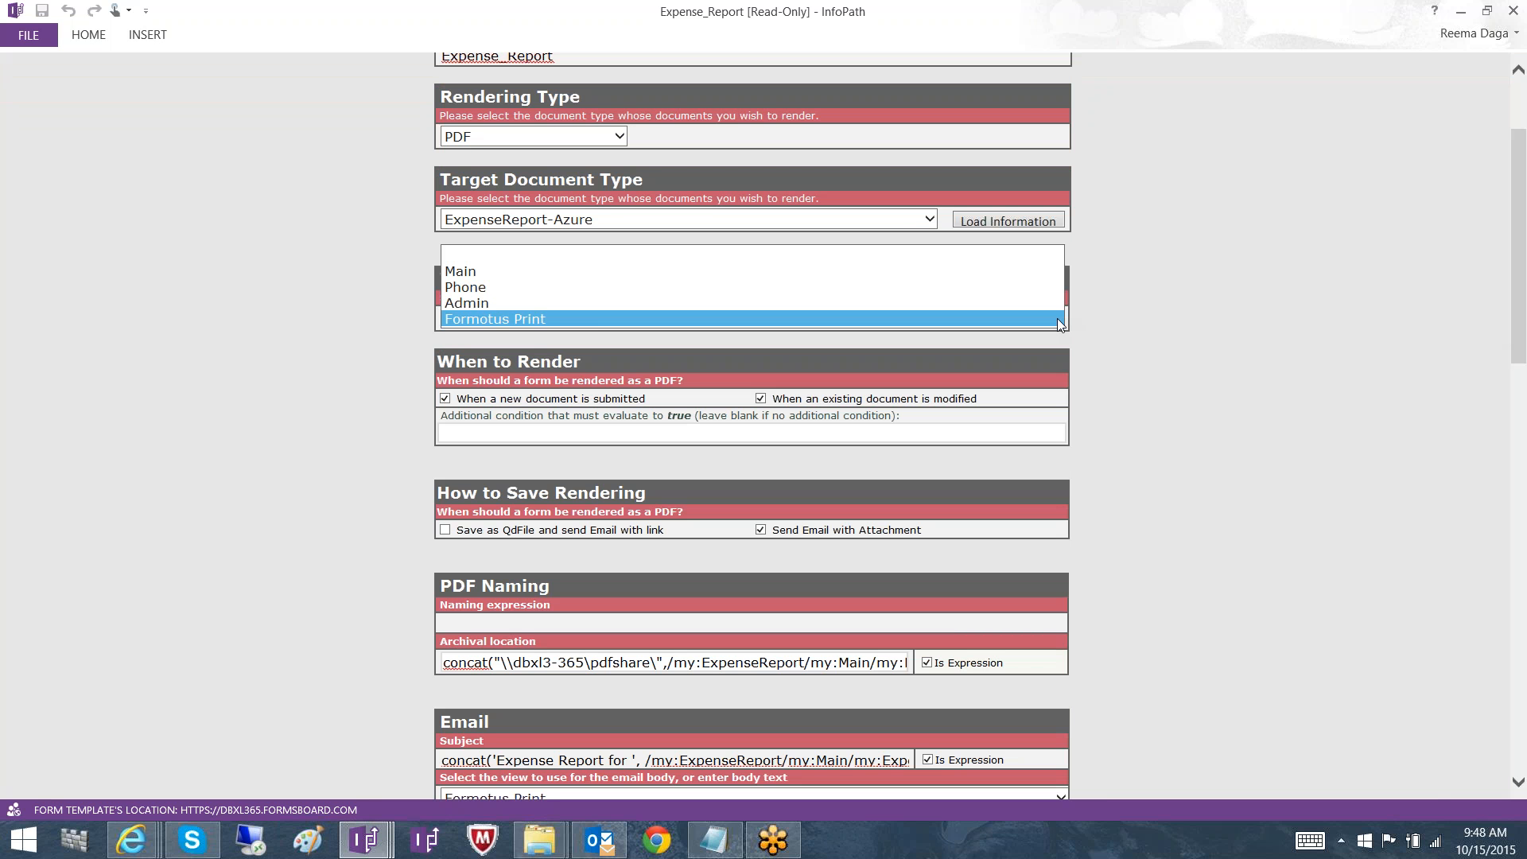
pyautogui.click(1104, 317)
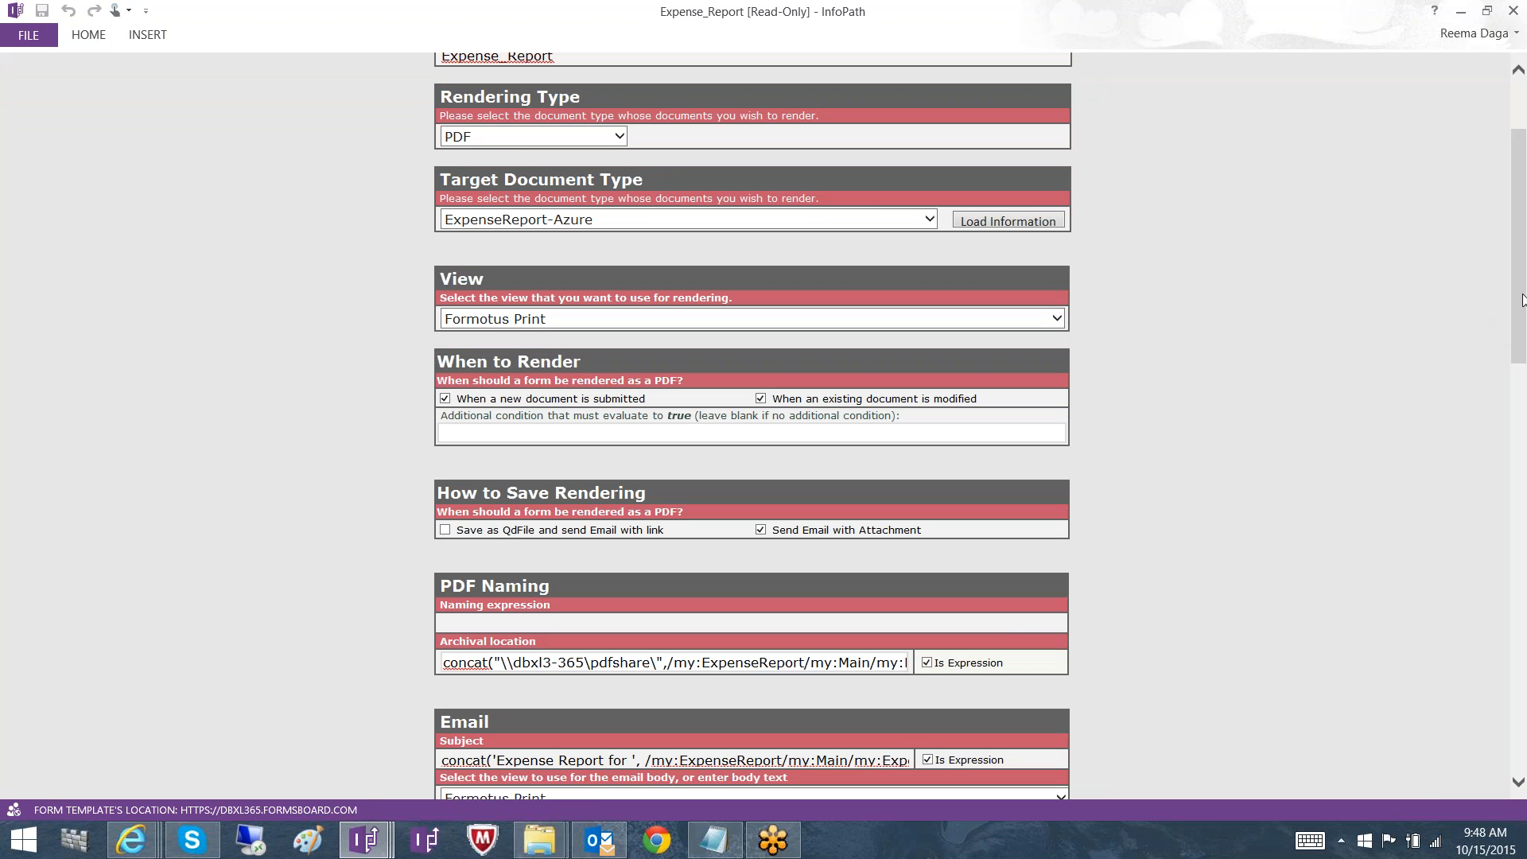
pyautogui.moveTo(1522, 299); pyautogui.dragTo(1522, 319)
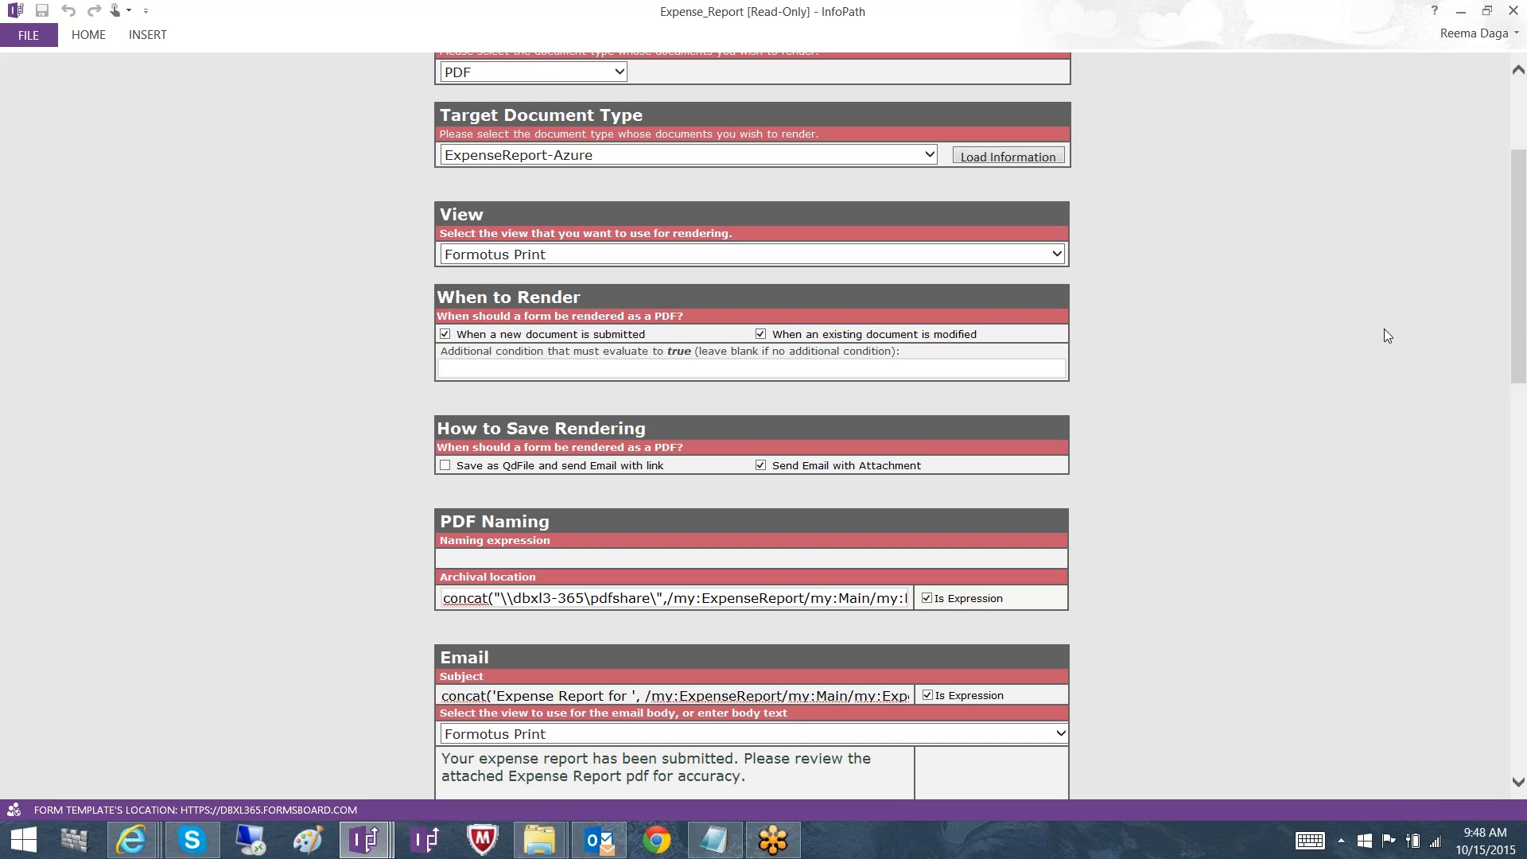
# - Review the rendering save options and the archival location expression under PDF Naming
pyautogui.moveTo(1525, 306); pyautogui.dragTo(1524, 355)
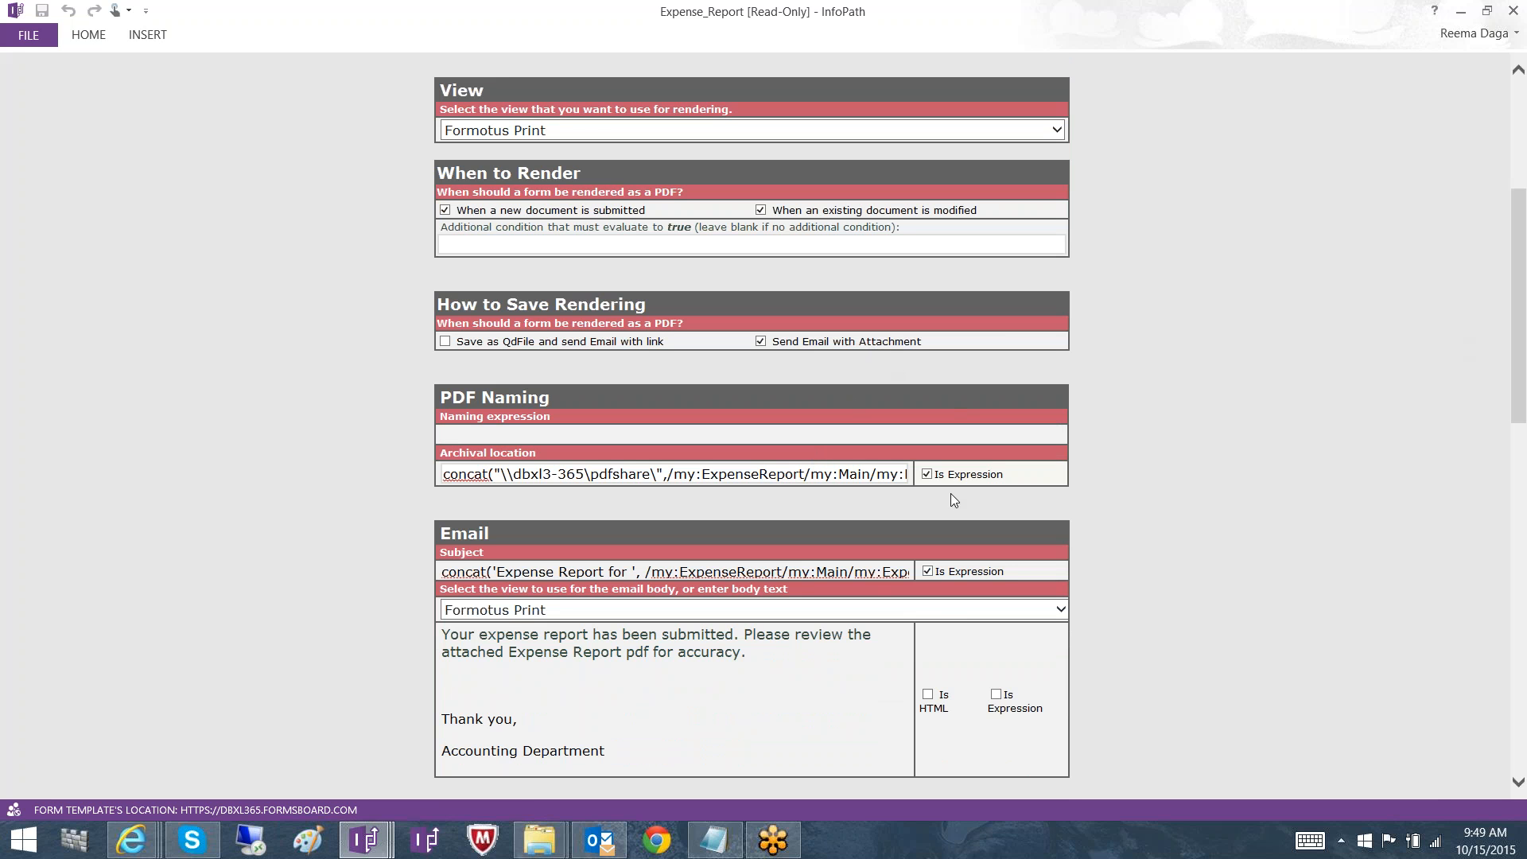
pyautogui.click(813, 475)
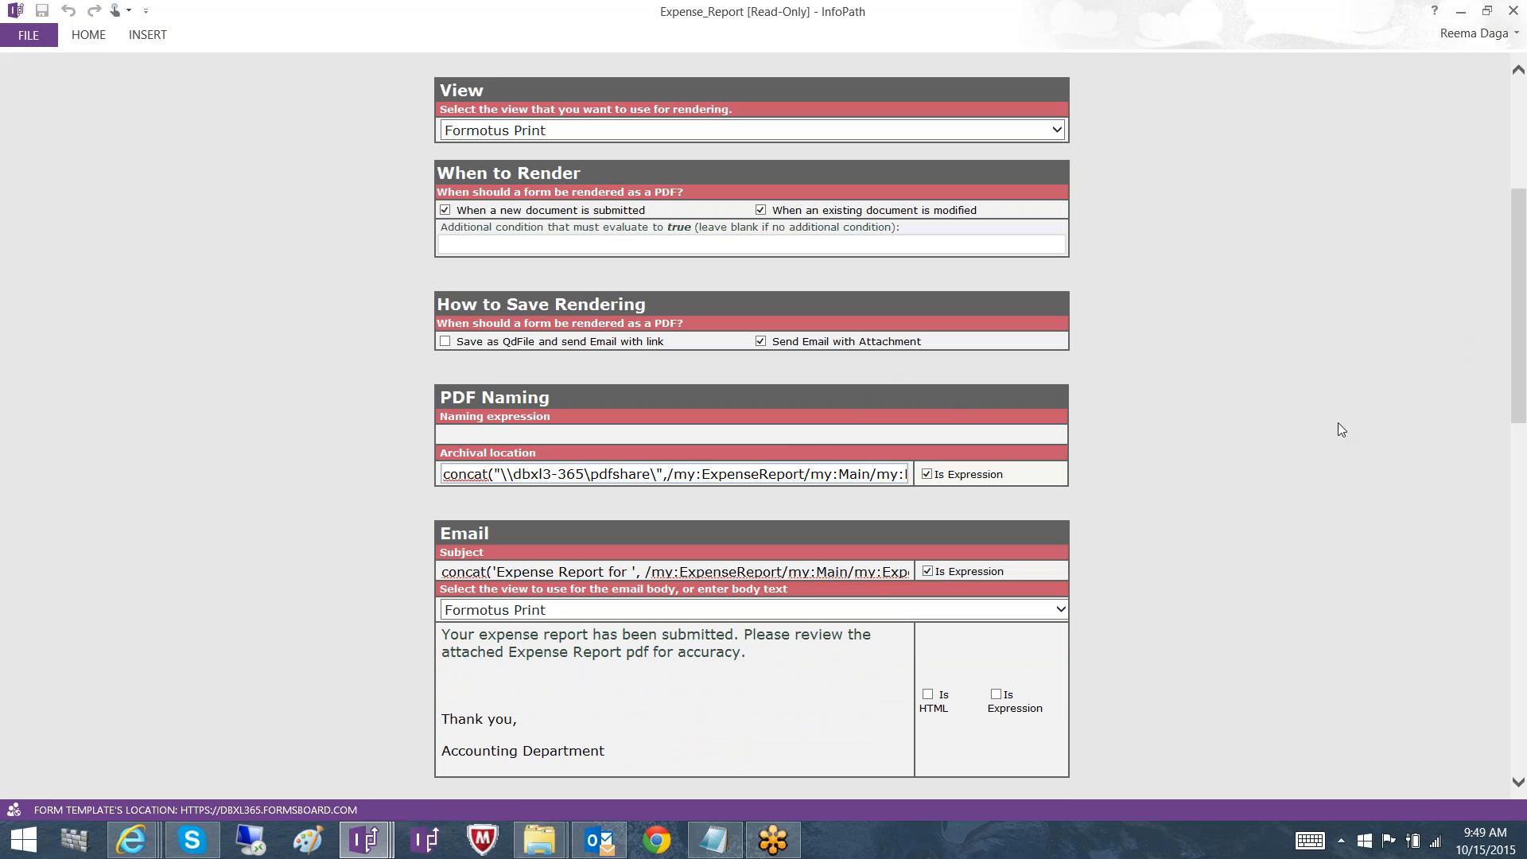
pyautogui.moveTo(1526, 344); pyautogui.dragTo(1526, 343)
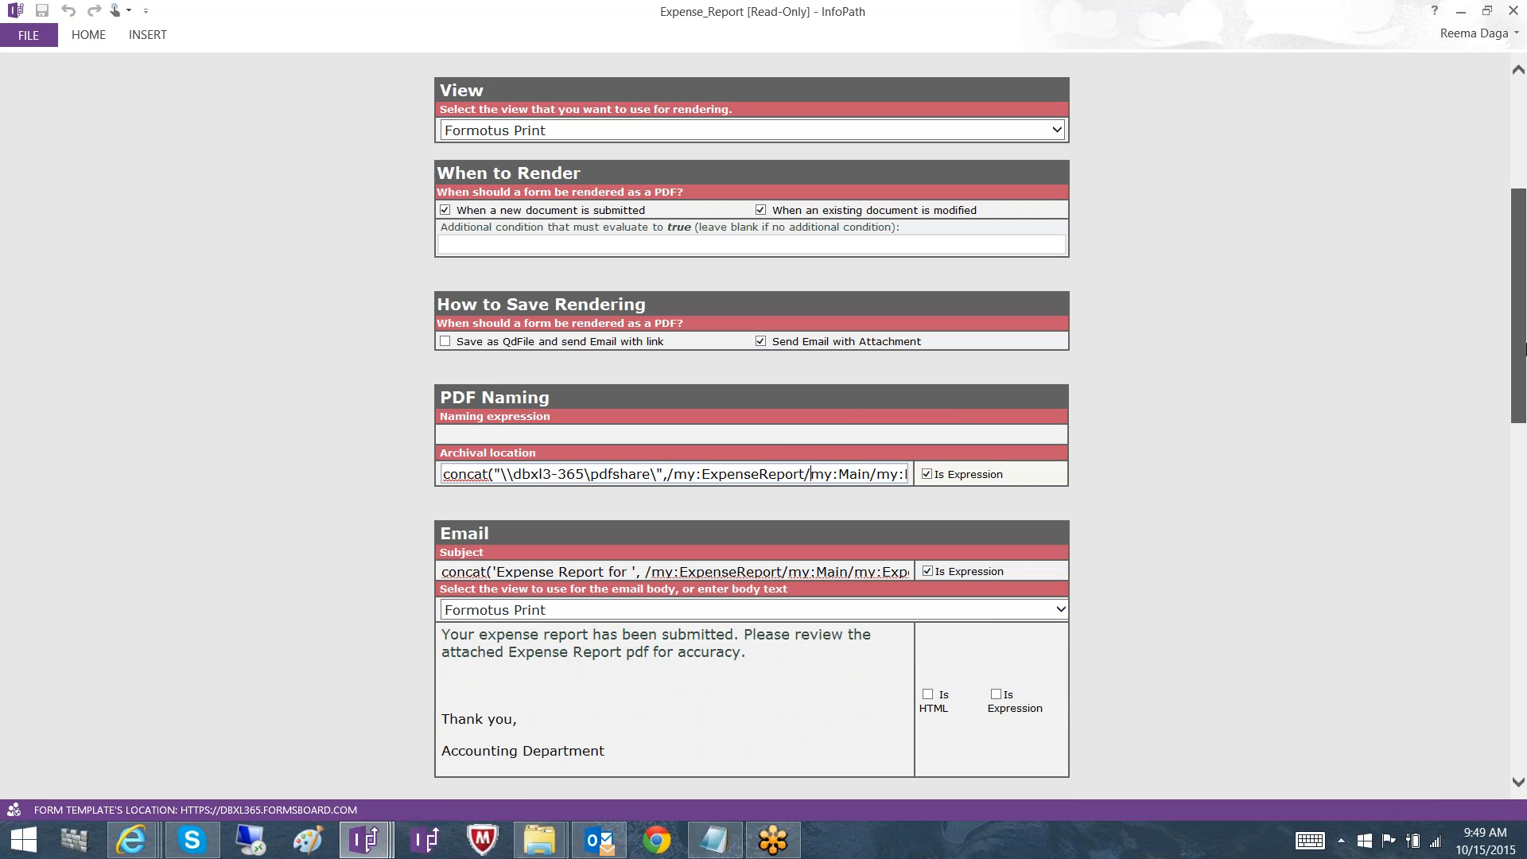
# - Read the email subject's concat expression through to its end
pyautogui.moveTo(1524, 347); pyautogui.dragTo(1525, 388)
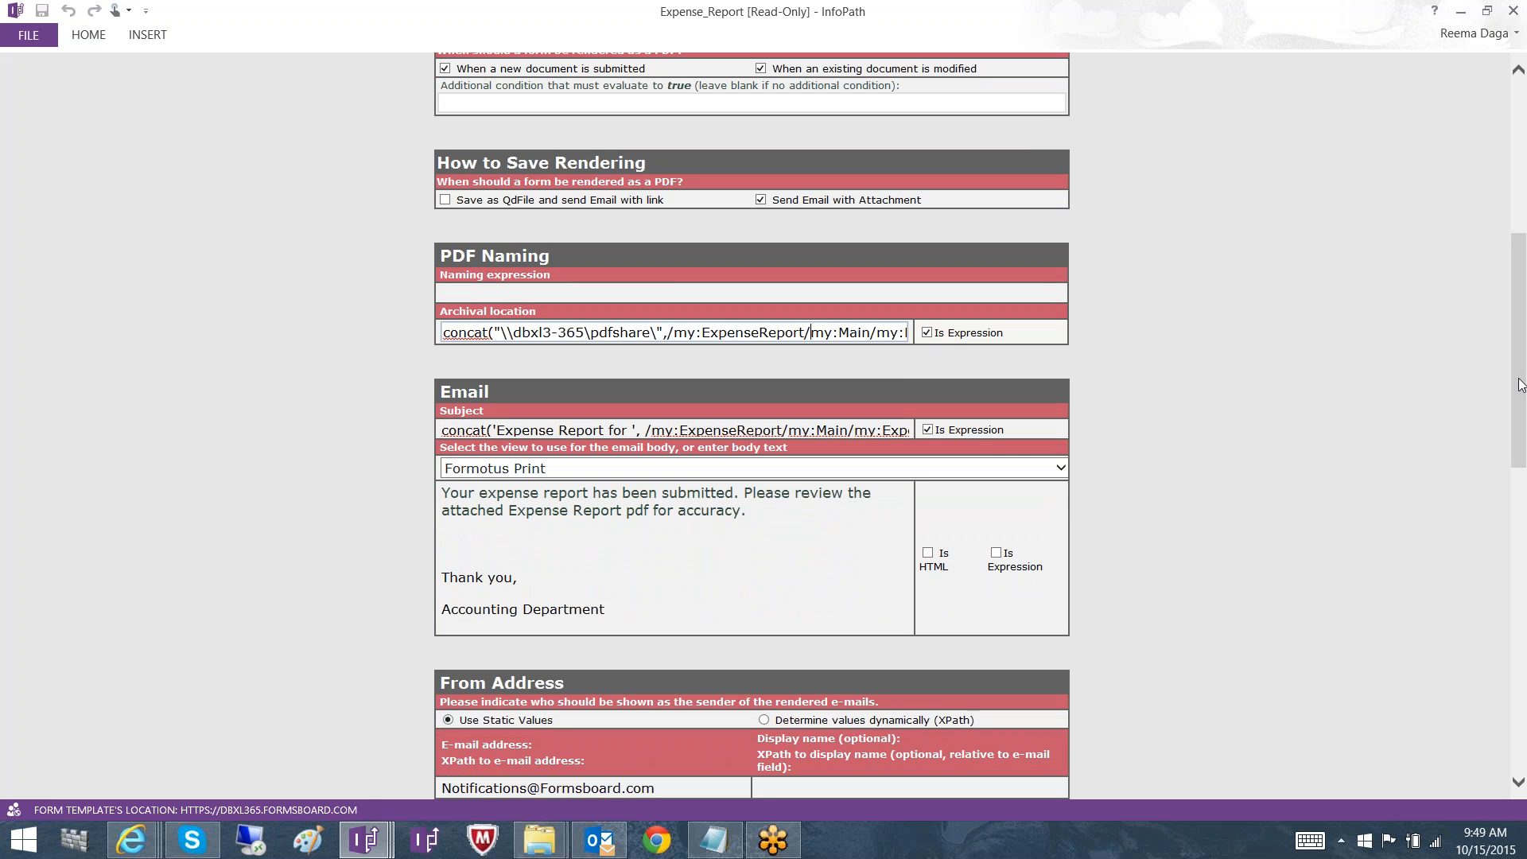
pyautogui.moveTo(1519, 382); pyautogui.dragTo(1521, 387)
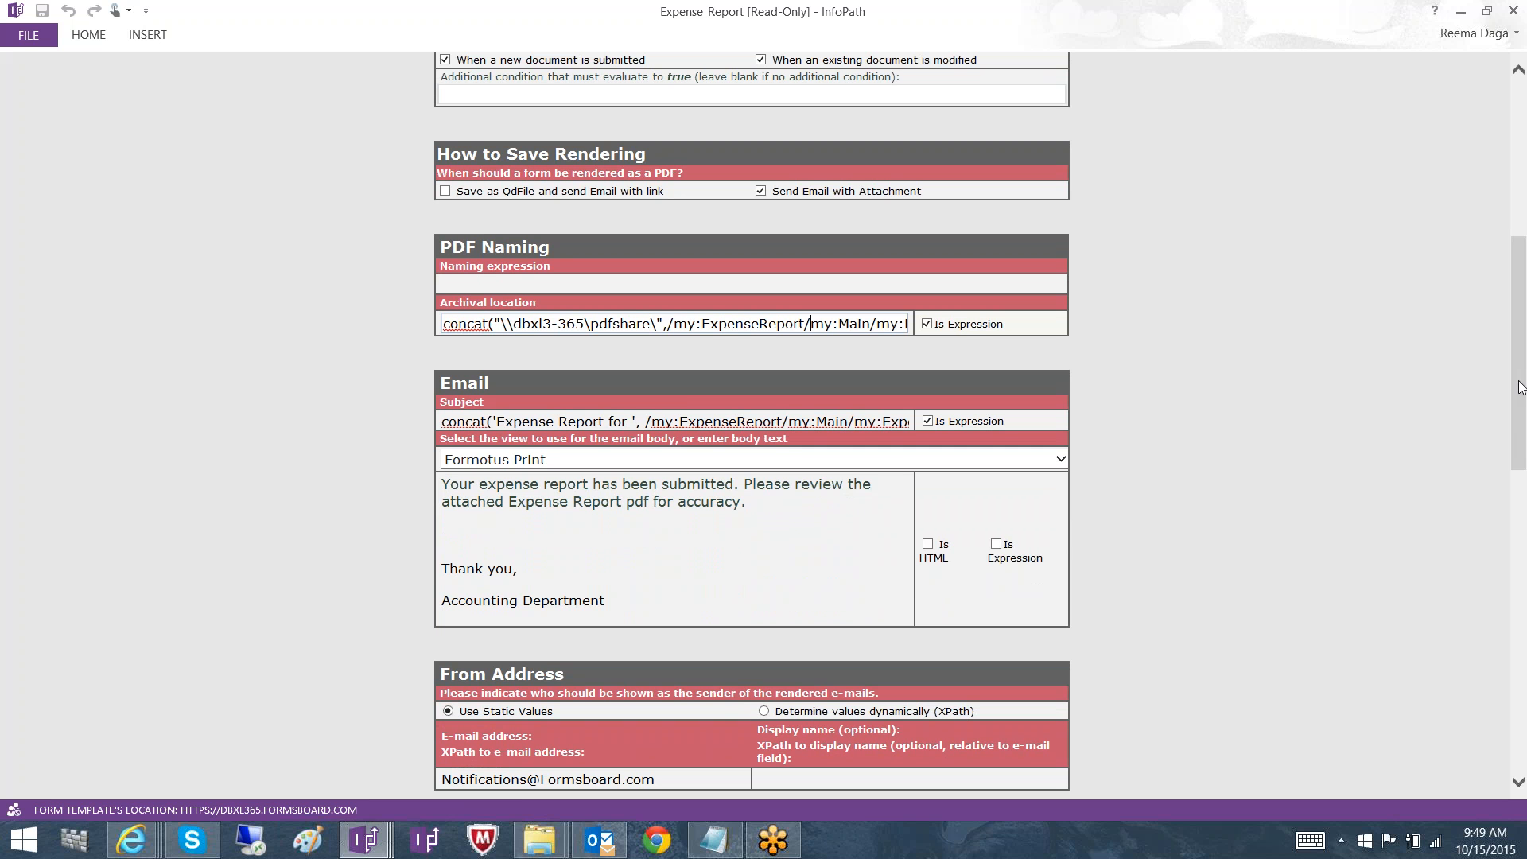
pyautogui.moveTo(1522, 387); pyautogui.dragTo(1522, 399)
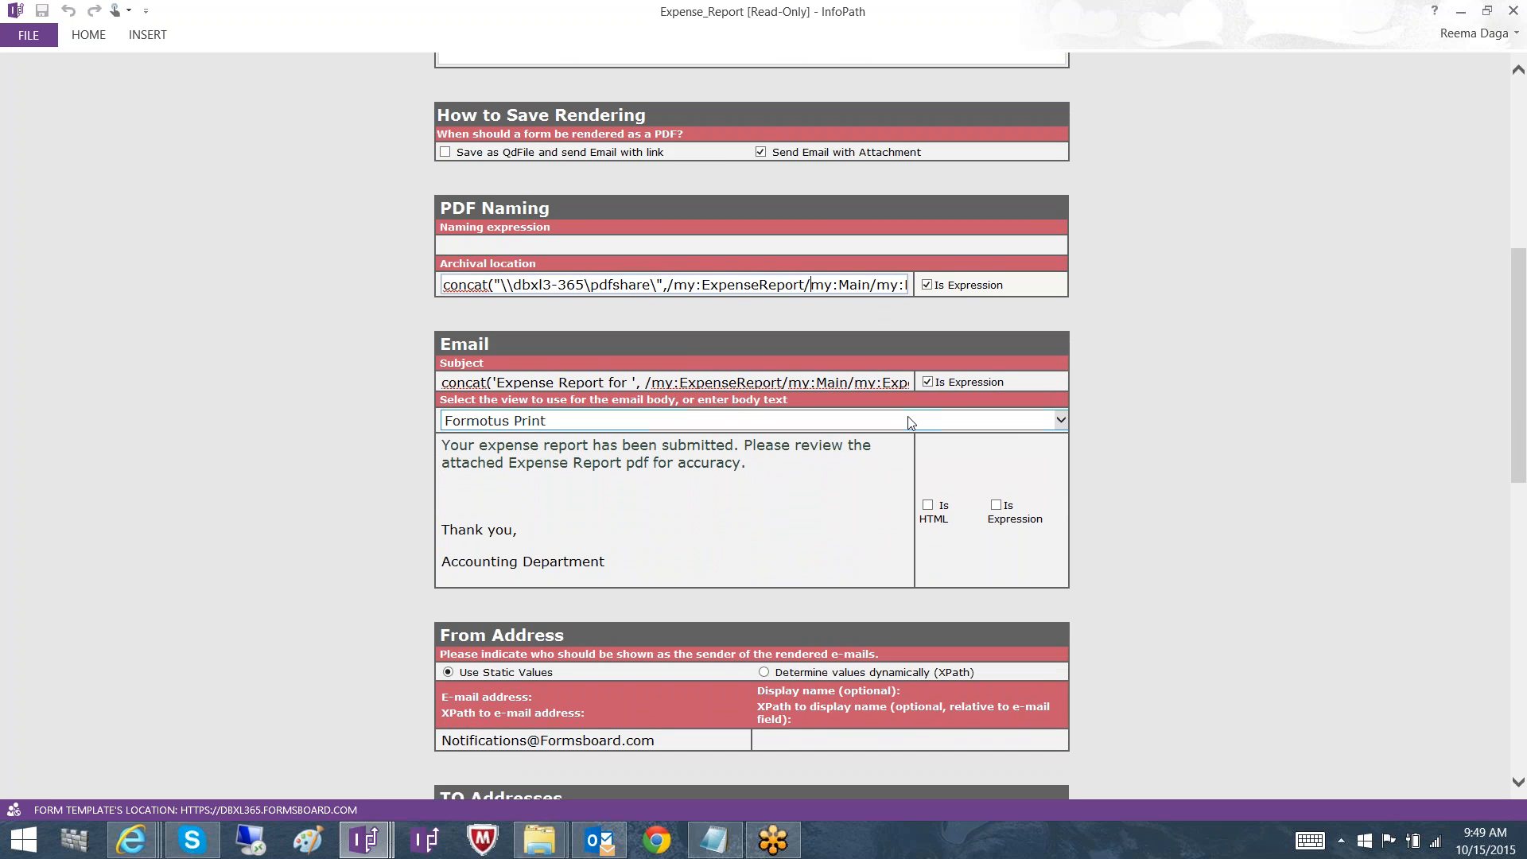
pyautogui.click(877, 383)
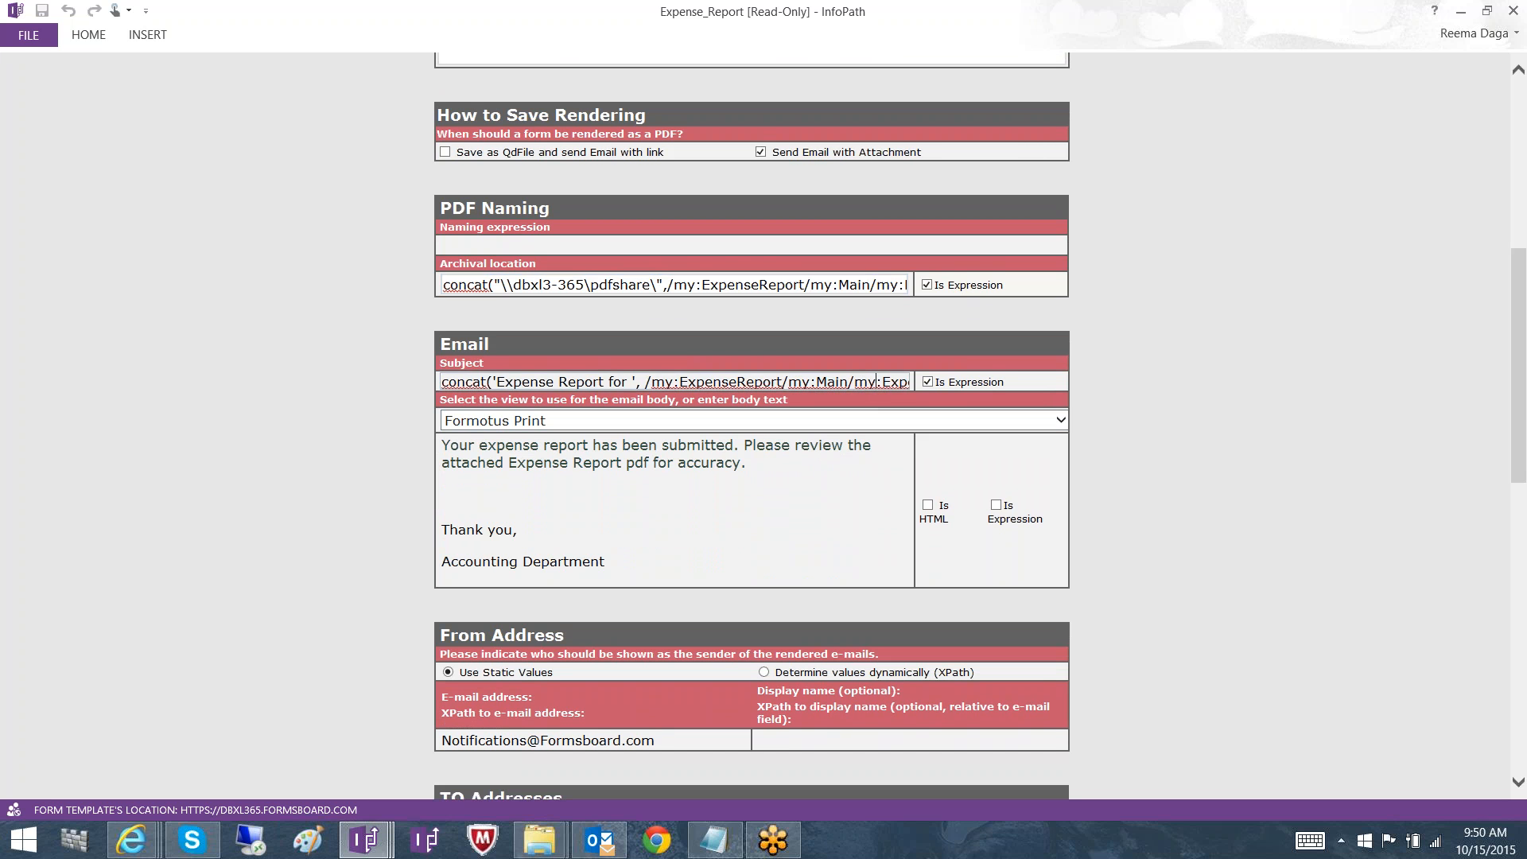
pyautogui.press('Right')
pyautogui.press('Right')
pyautogui.press('Right')
pyautogui.press('Right')
pyautogui.press('Right')
pyautogui.press('Right')
pyautogui.press('Right')
pyautogui.press('Right')
pyautogui.press('Right')
pyautogui.press('Right')
pyautogui.press('Right')
pyautogui.press('Right')
pyautogui.press('Right')
pyautogui.press('Right')
pyautogui.press('Right')
pyautogui.press('Right')
pyautogui.press('Right')
pyautogui.press('Right')
pyautogui.press('Right')
pyautogui.press('Right')
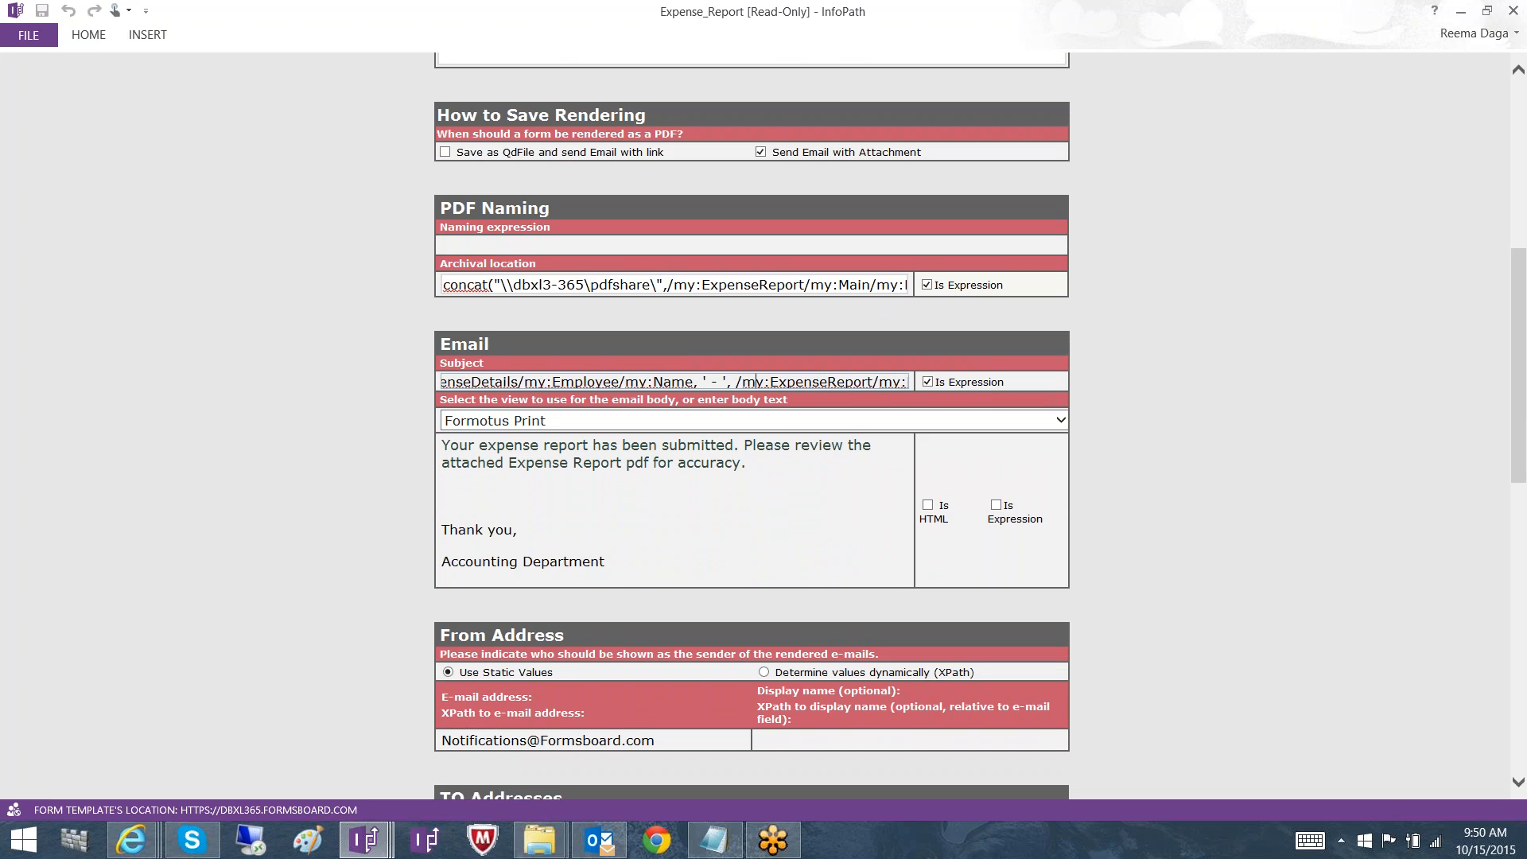
pyautogui.press('Right')
pyautogui.press('Right')
pyautogui.press('Right')
pyautogui.press('Right')
pyautogui.press('Right')
pyautogui.press('Right')
pyautogui.press('Right')
pyautogui.press('Right')
pyautogui.press('Right')
pyautogui.press('Right')
pyautogui.press('Right')
pyautogui.press('Right')
pyautogui.press('Right')
pyautogui.press('Right')
pyautogui.press('Right')
pyautogui.press('Right')
pyautogui.press('Right')
pyautogui.press('Right')
pyautogui.press('Right')
pyautogui.press('Right')
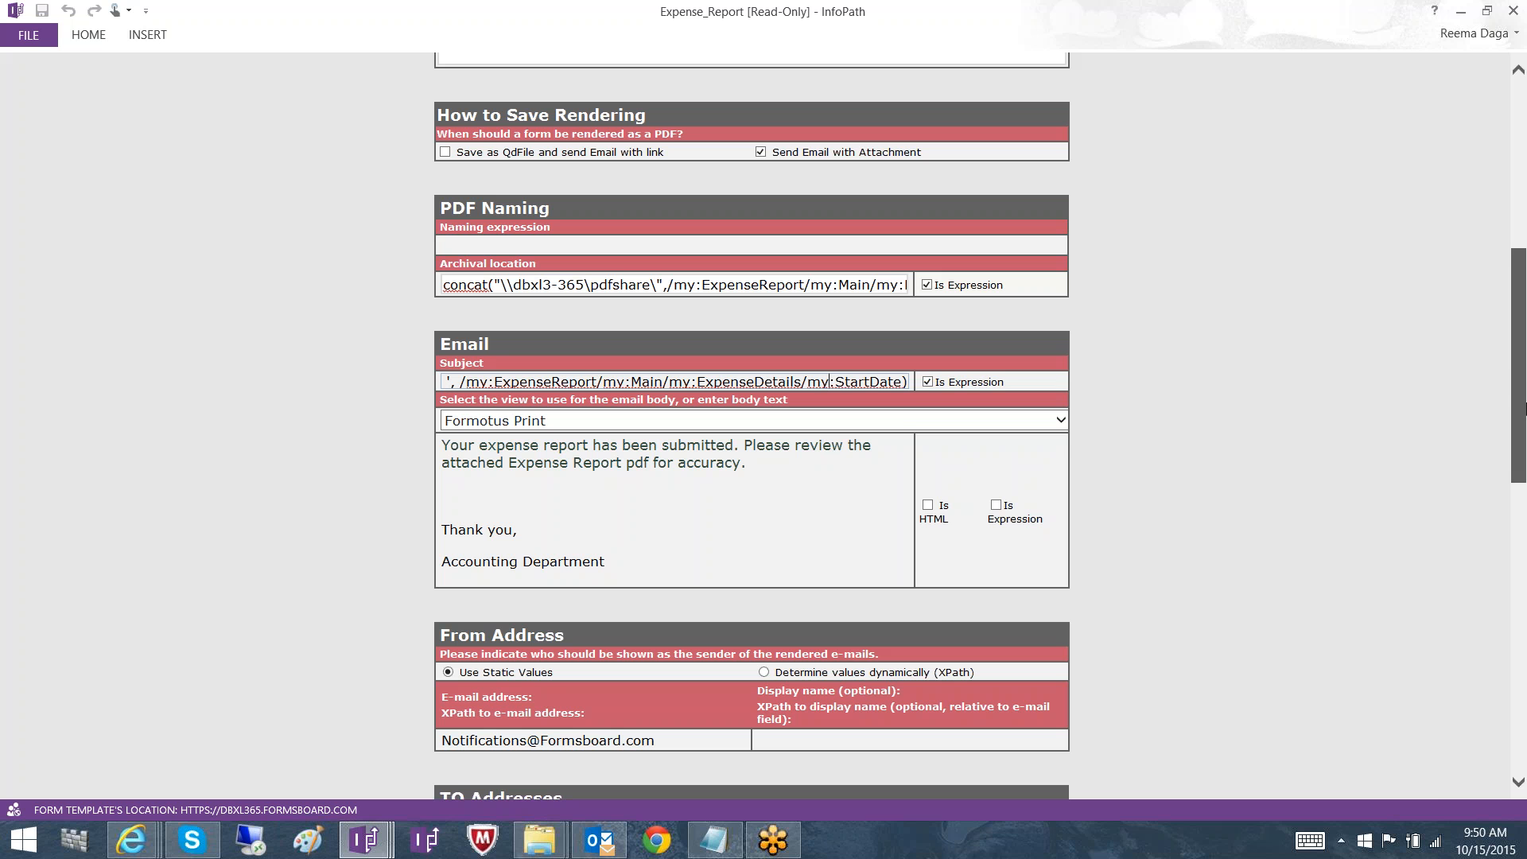
# - Check the views available for the email body, keeping Formotus Print, and inspect the body text
pyautogui.moveTo(1526, 408); pyautogui.dragTo(1526, 413)
pyautogui.click(1063, 414)
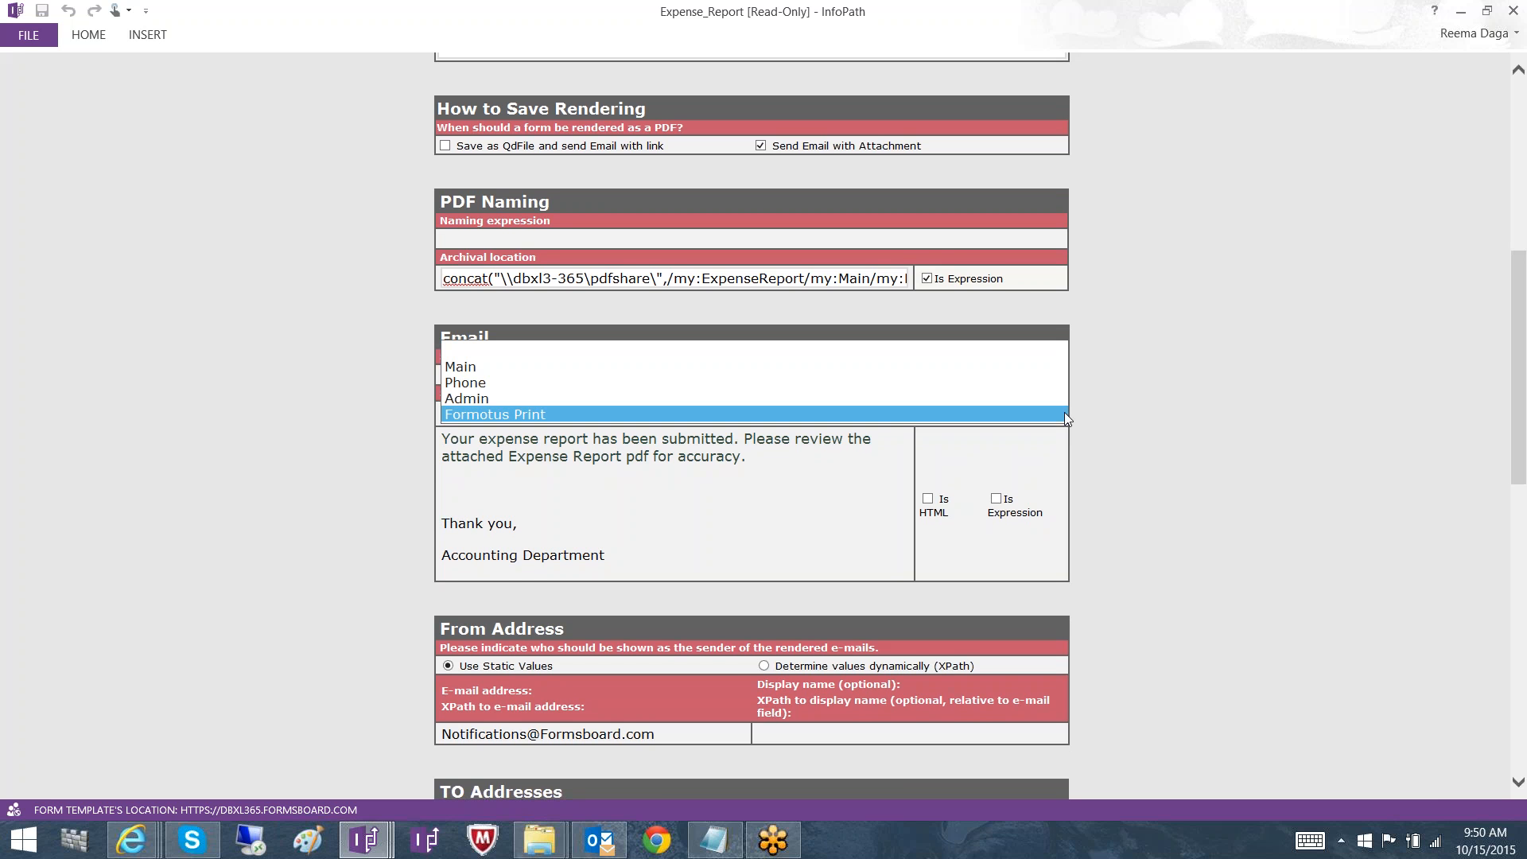
pyautogui.click(857, 498)
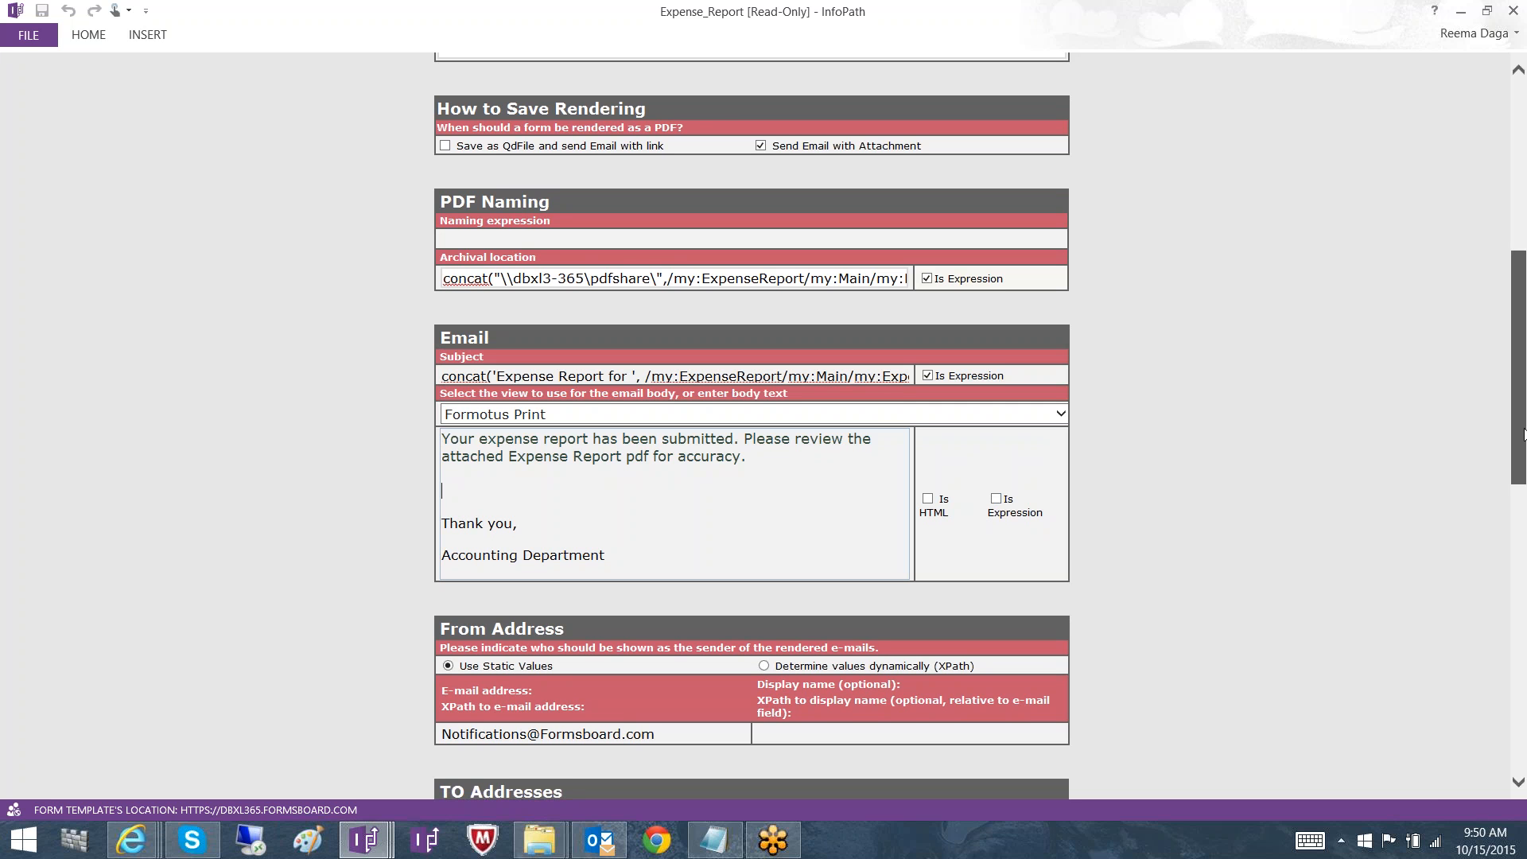
# - Review the From Address section and its static sender e-mail field
pyautogui.moveTo(1525, 434); pyautogui.dragTo(1525, 436)
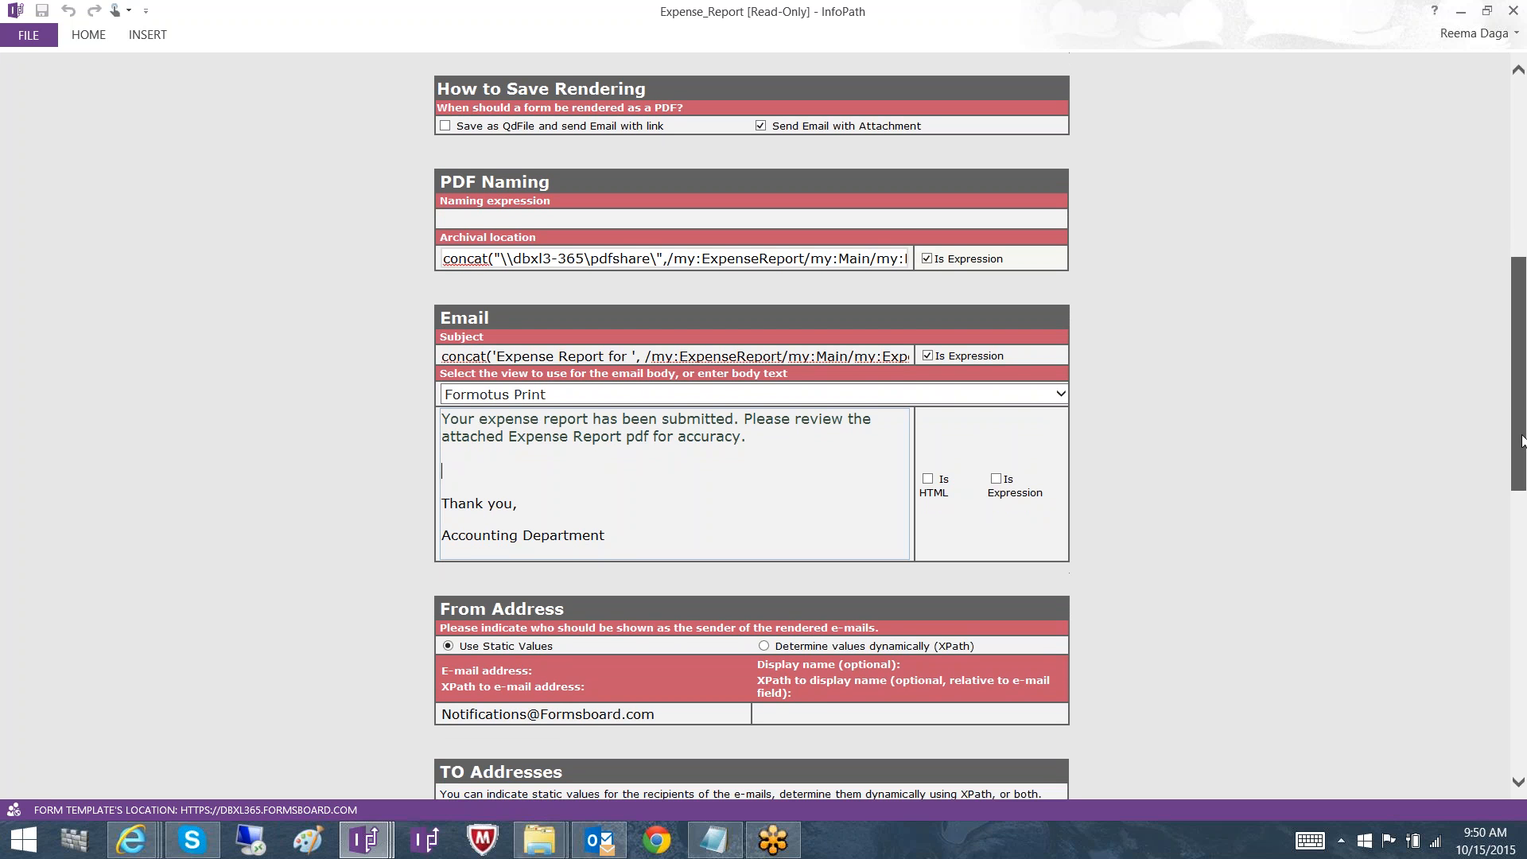
pyautogui.moveTo(1523, 436); pyautogui.dragTo(1519, 568)
pyautogui.click(605, 306)
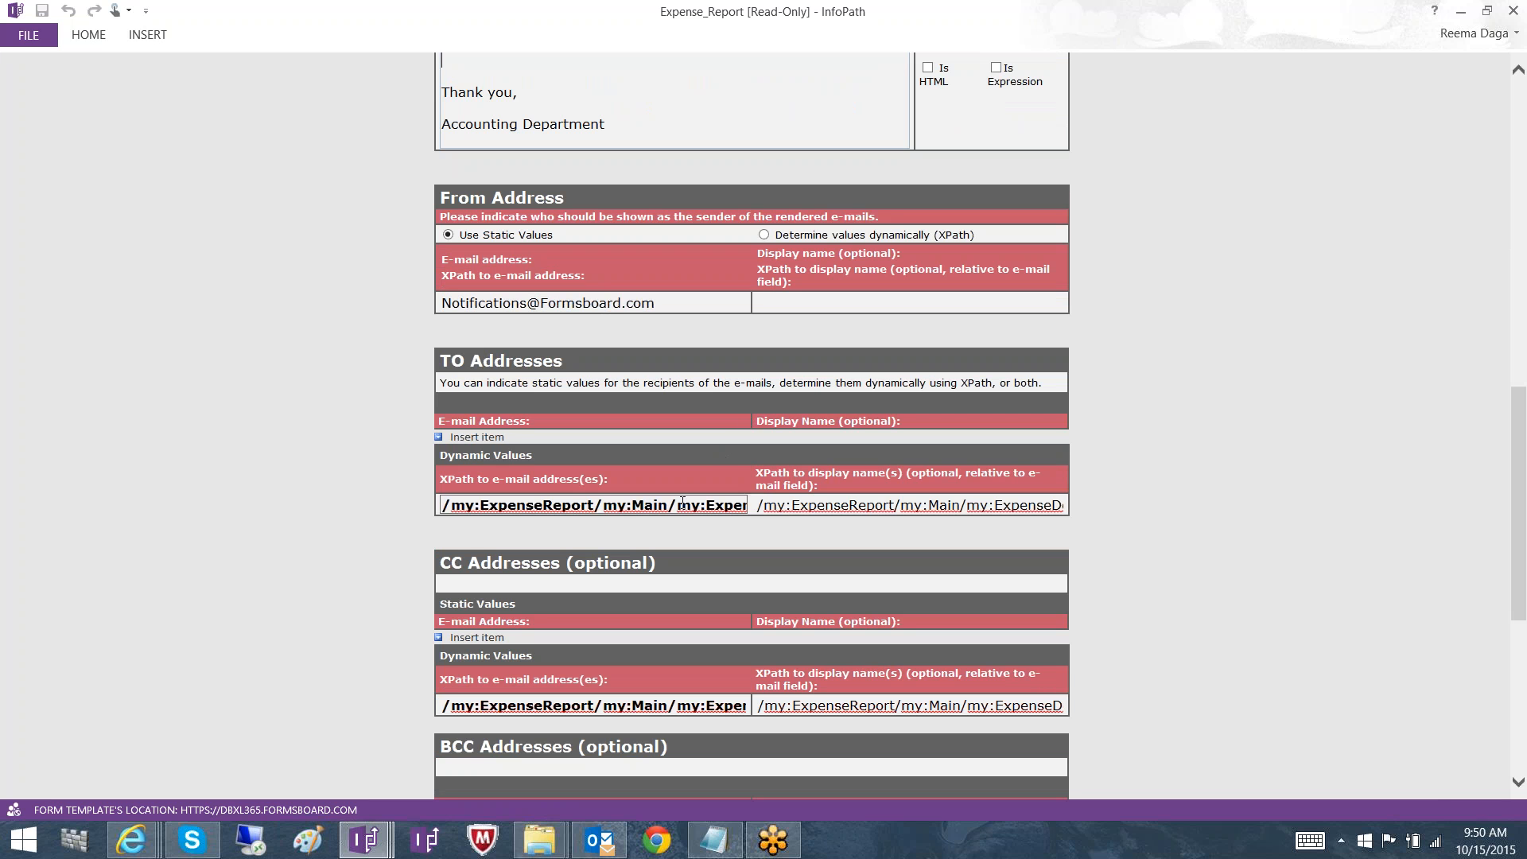
# - Read the full dynamic XPath to the recipient e-mail address in the TO Addresses section
pyautogui.click(682, 502)
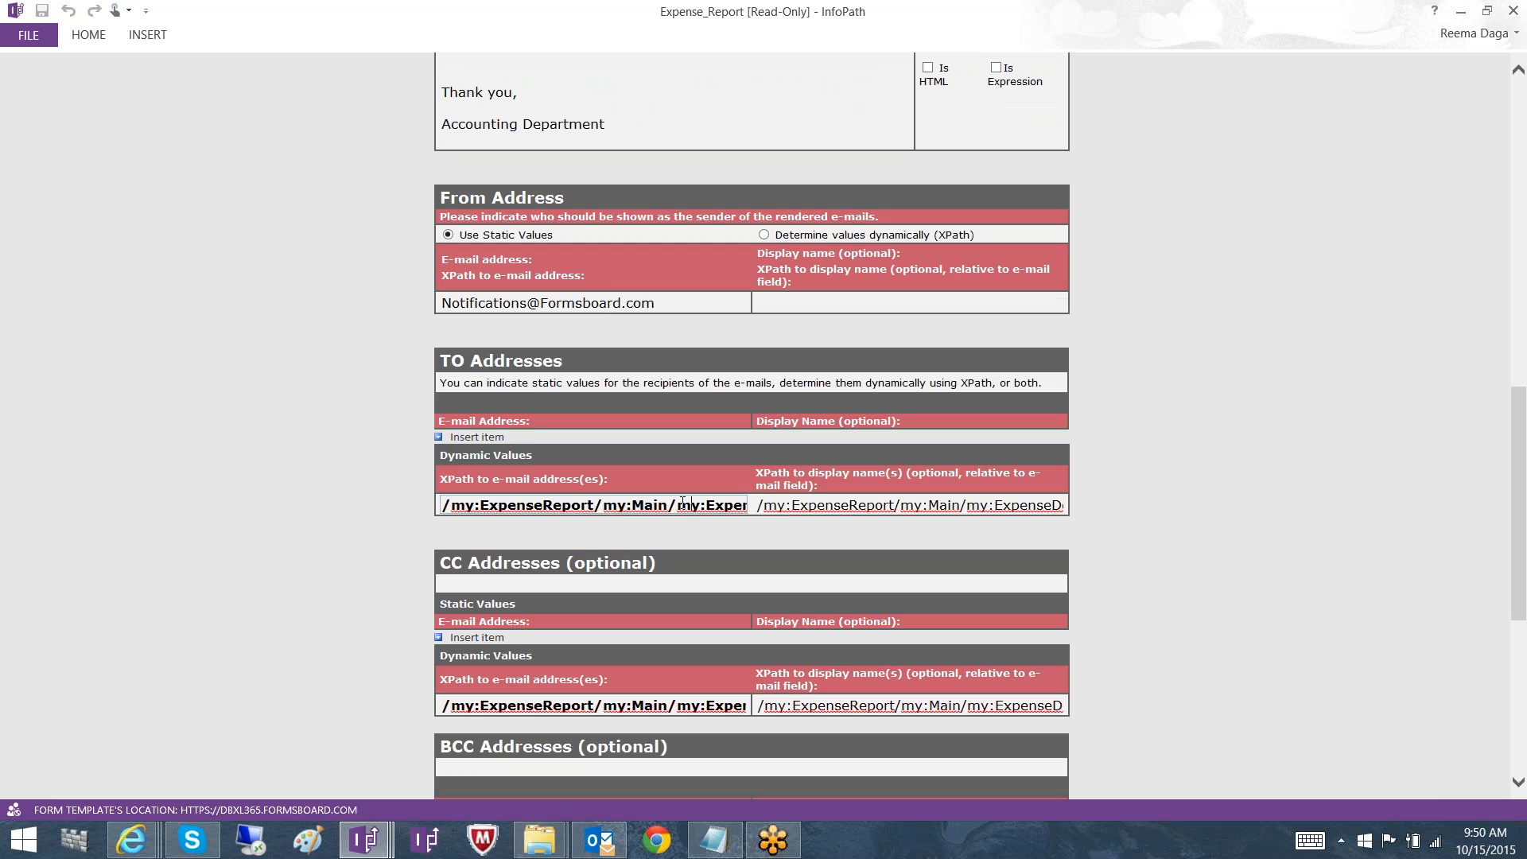
pyautogui.press('Right')
pyautogui.press('Right')
pyautogui.press('Right')
pyautogui.press('Right')
pyautogui.press('Right')
pyautogui.press('Right')
pyautogui.press('Right')
pyautogui.press('Right')
pyautogui.press('Right')
pyautogui.press('Right')
pyautogui.press('Right')
pyautogui.press('Right')
pyautogui.press('Right')
pyautogui.press('Right')
pyautogui.press('Right')
pyautogui.press('Right')
pyautogui.press('Right')
pyautogui.press('Right')
pyautogui.press('Right')
pyautogui.press('Right')
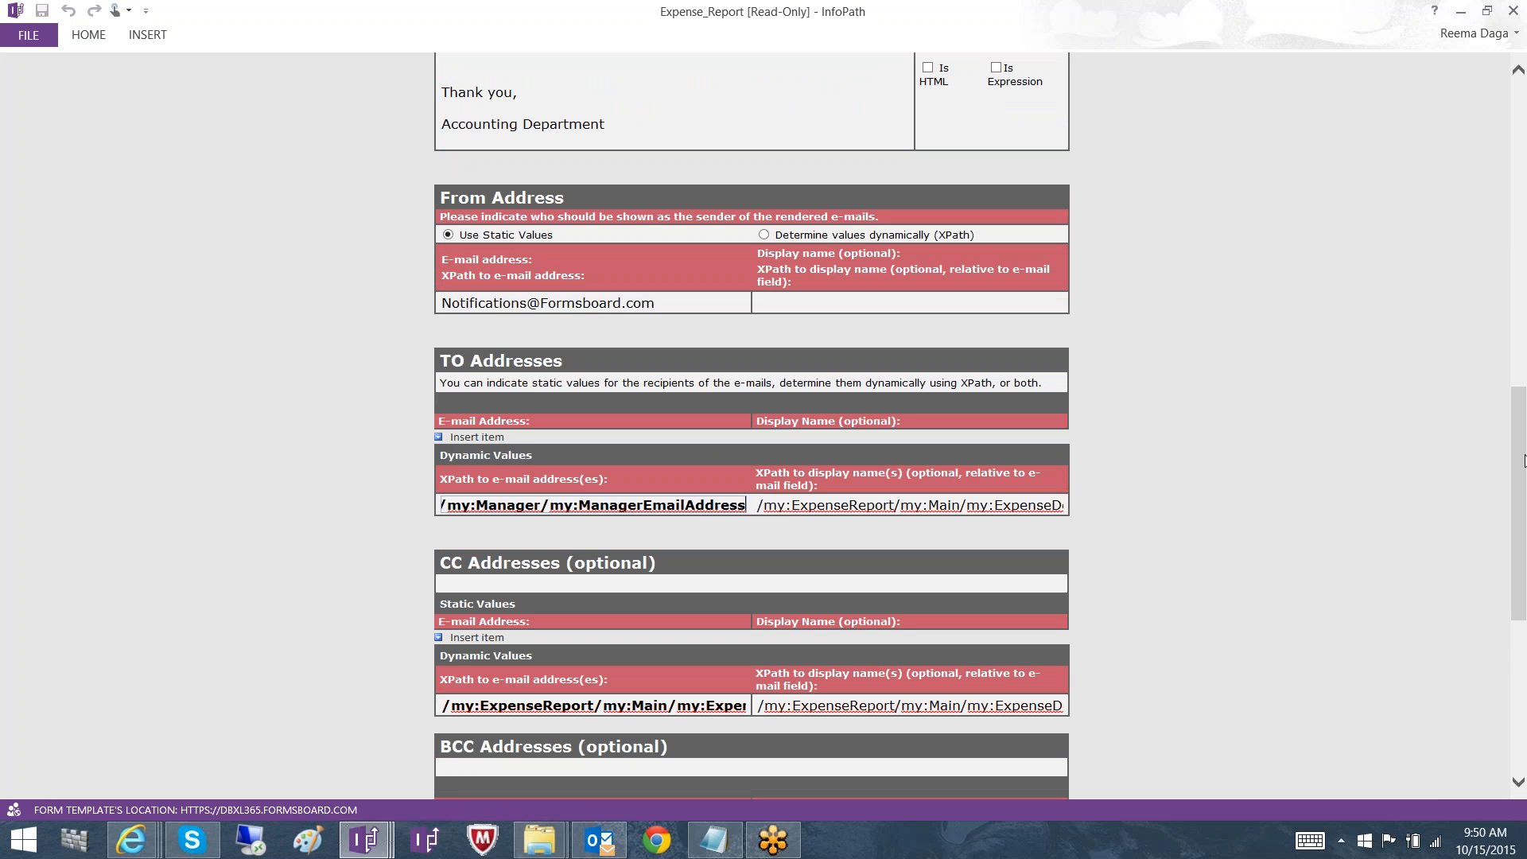
# - Read the full dynamic XPath to the e-mail address in the CC Addresses section
pyautogui.moveTo(1526, 458); pyautogui.dragTo(1522, 485)
pyautogui.click(716, 619)
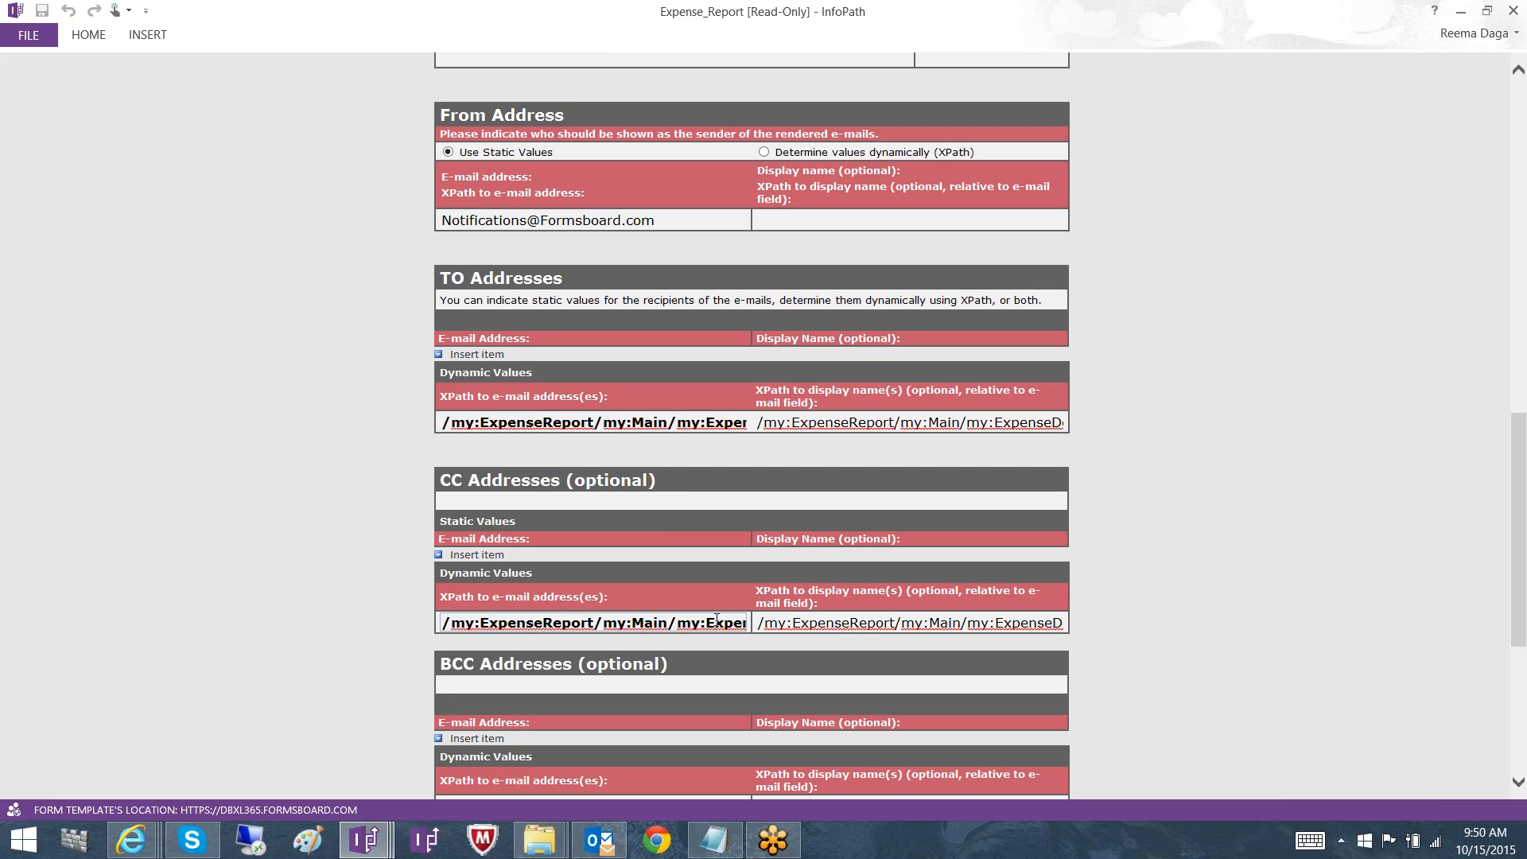
pyautogui.press('Right')
pyautogui.press('Right')
pyautogui.press('Right')
pyautogui.press('Right')
pyautogui.press('Right')
pyautogui.press('Right')
pyautogui.press('Right')
pyautogui.press('Right')
pyautogui.press('Right')
pyautogui.press('Right')
pyautogui.press('Right')
pyautogui.press('Right')
pyautogui.press('Right')
pyautogui.press('Right')
pyautogui.press('Right')
pyautogui.press('Right')
pyautogui.press('Right')
pyautogui.press('Right')
pyautogui.press('Right')
pyautogui.press('Right')
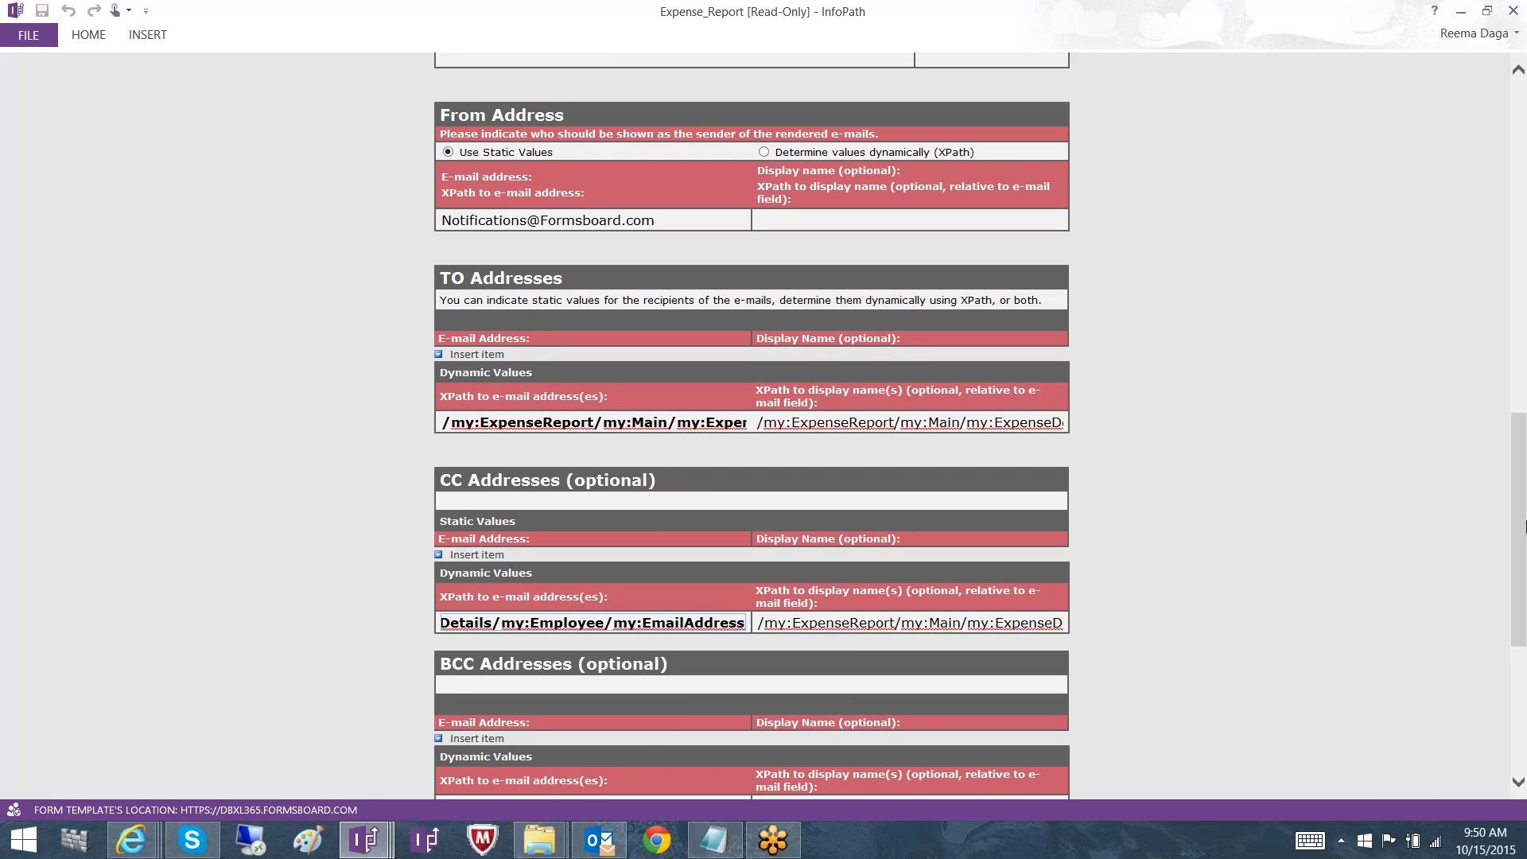
# - Review the attachment's XPath and read its naming expression to the end in the Attachments section
pyautogui.moveTo(1524, 567); pyautogui.dragTo(1524, 682)
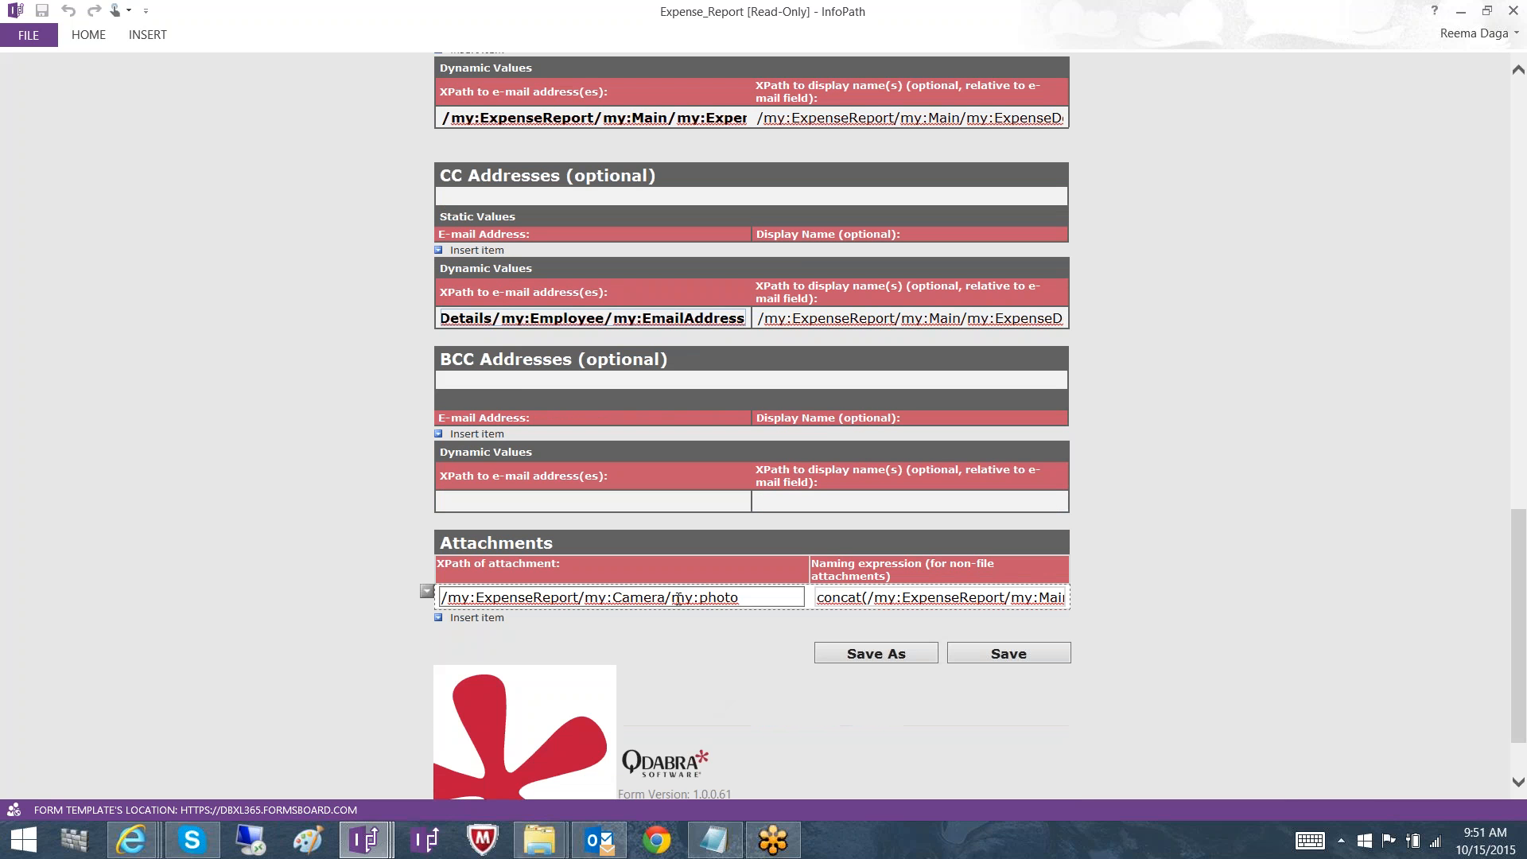
pyautogui.click(767, 591)
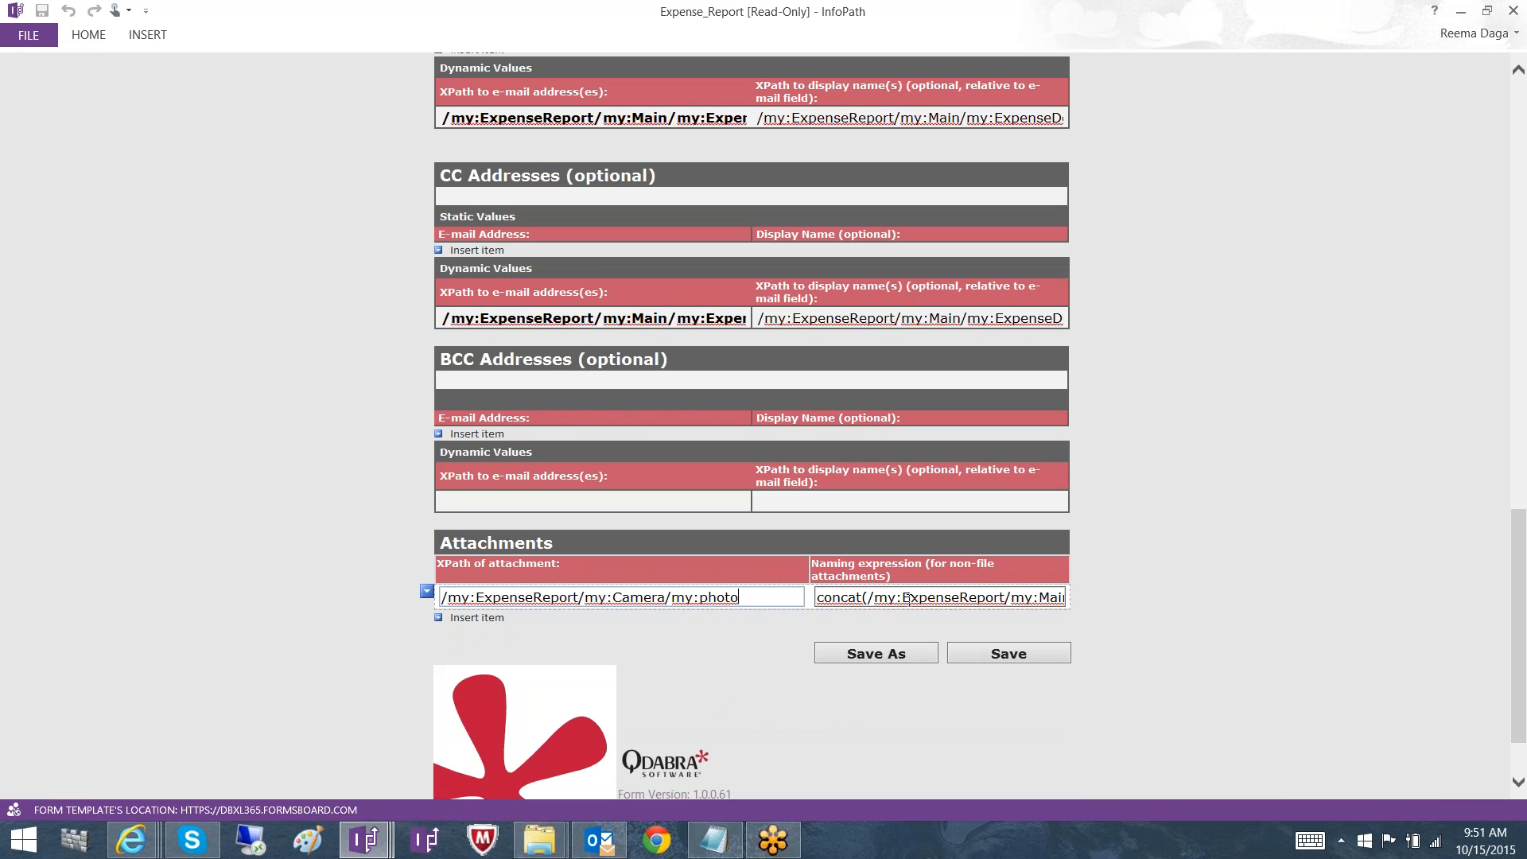
pyautogui.click(908, 599)
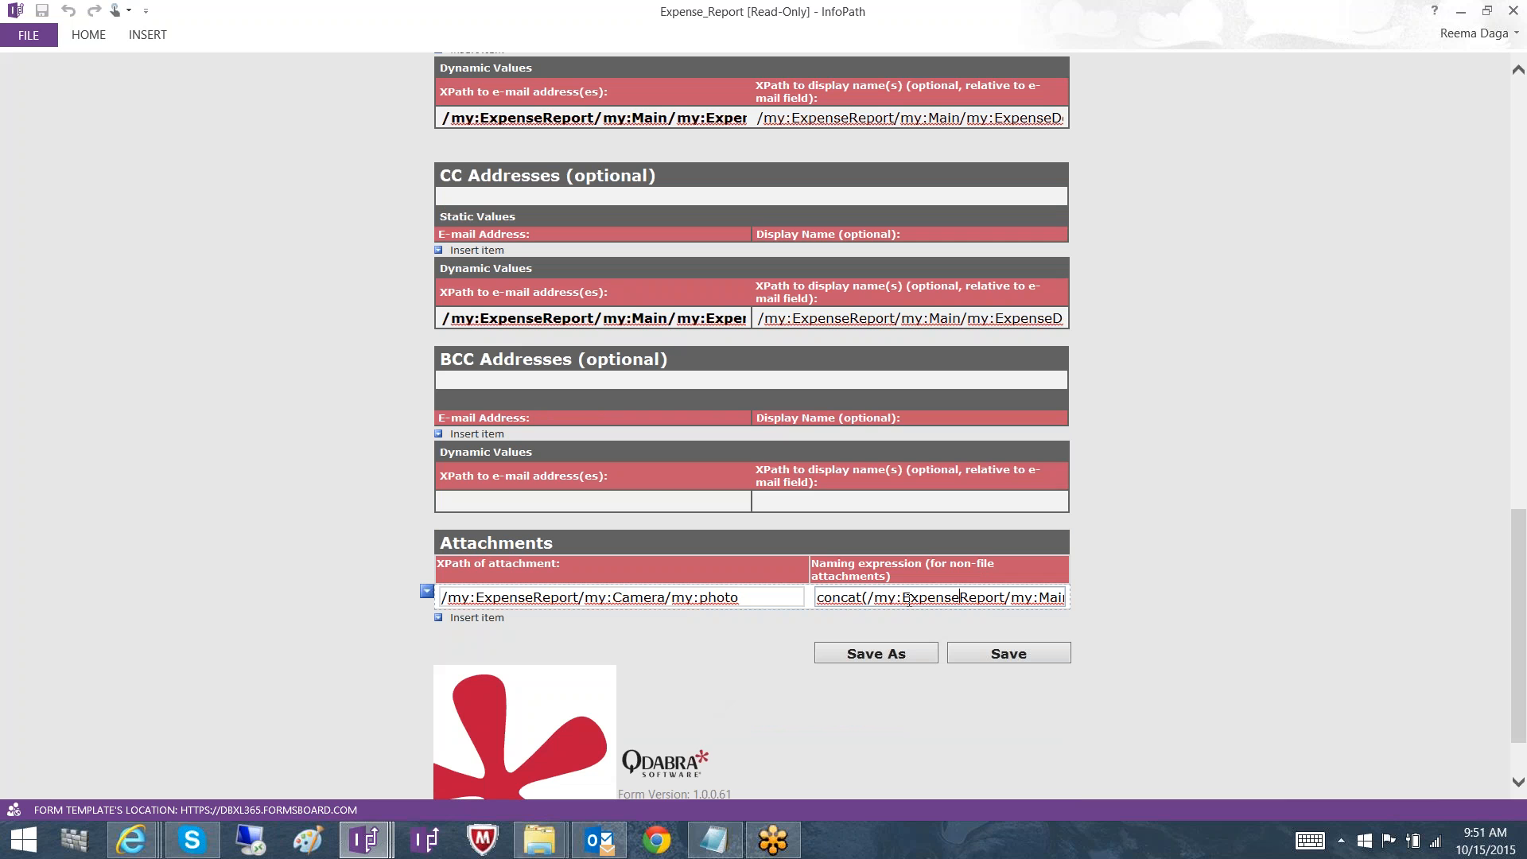
pyautogui.press('Right')
pyautogui.press('Right')
pyautogui.press('Right')
pyautogui.press('Right')
pyautogui.press('Right')
pyautogui.press('Right')
pyautogui.press('Right')
pyautogui.press('Right')
pyautogui.press('Right')
pyautogui.press('Right')
pyautogui.press('Right')
pyautogui.press('Right')
pyautogui.press('Right')
pyautogui.press('Right')
pyautogui.press('Right')
pyautogui.press('Right')
pyautogui.press('Right')
pyautogui.press('Right')
pyautogui.press('Right')
pyautogui.press('Right')
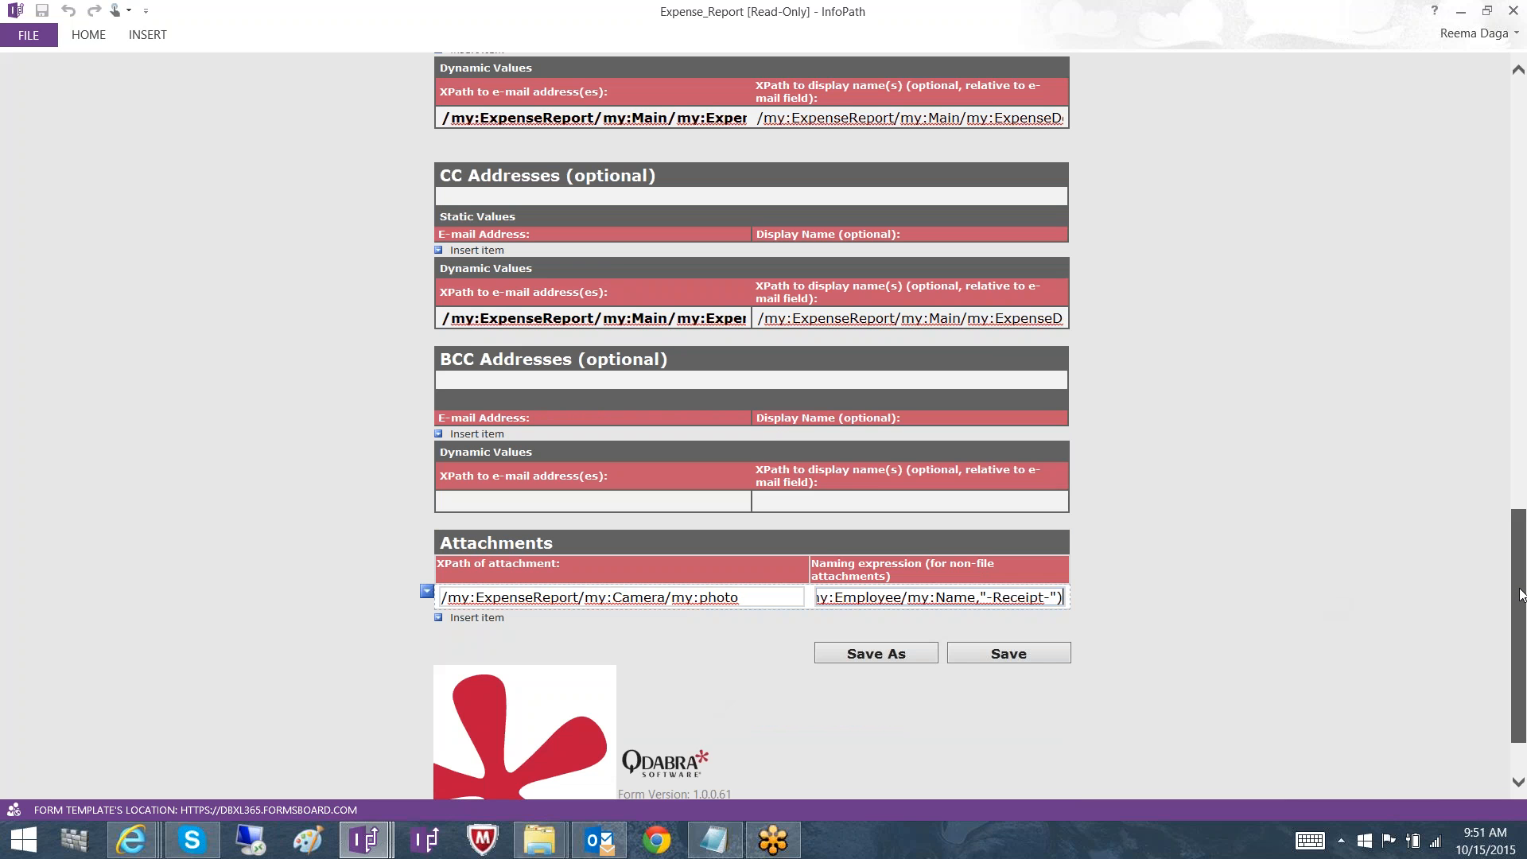
pyautogui.moveTo(1520, 592); pyautogui.dragTo(1521, 572)
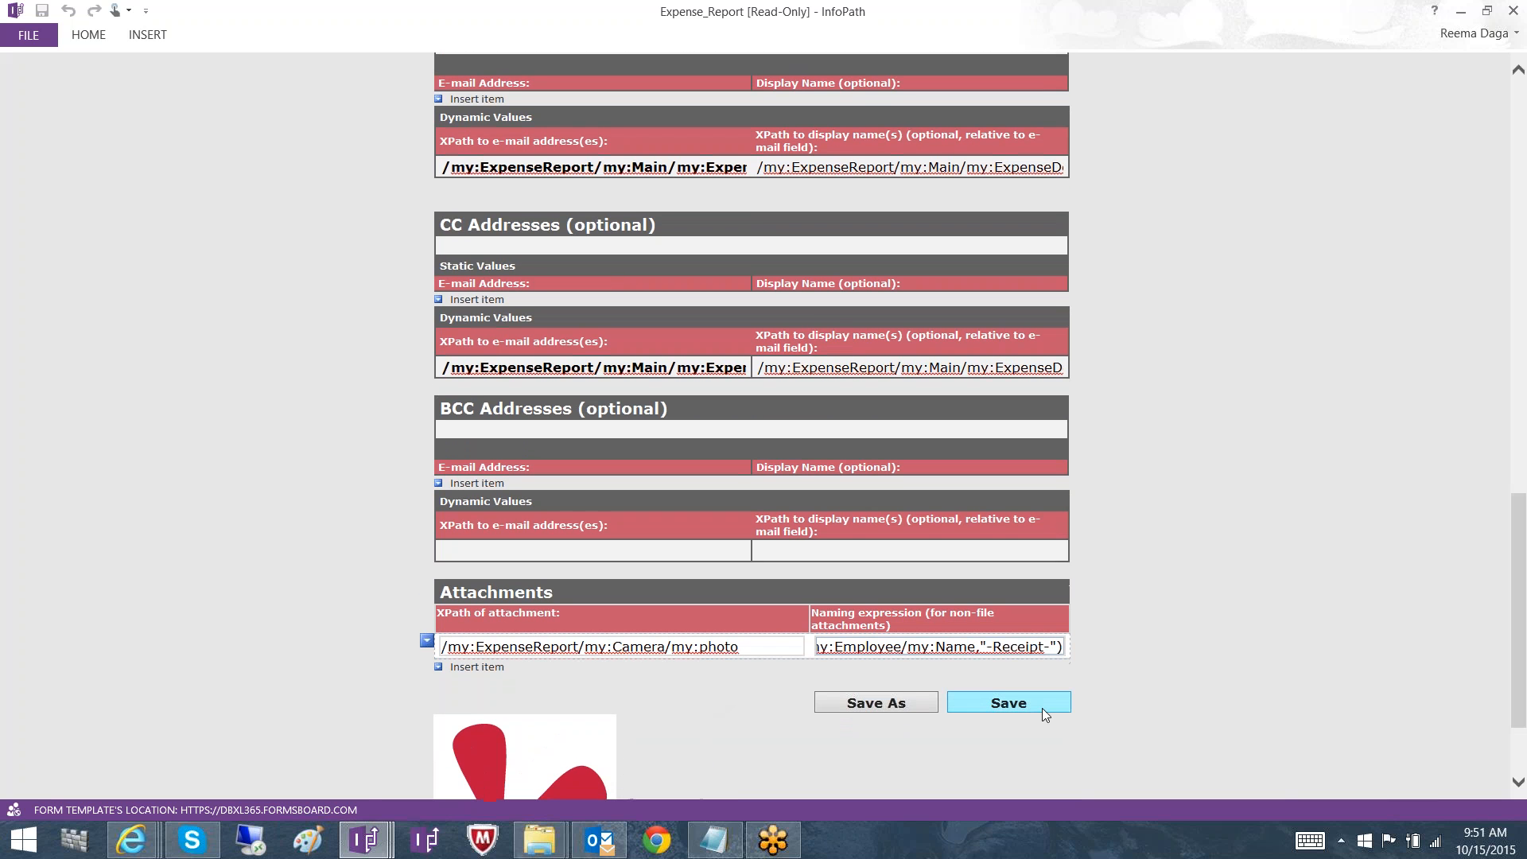